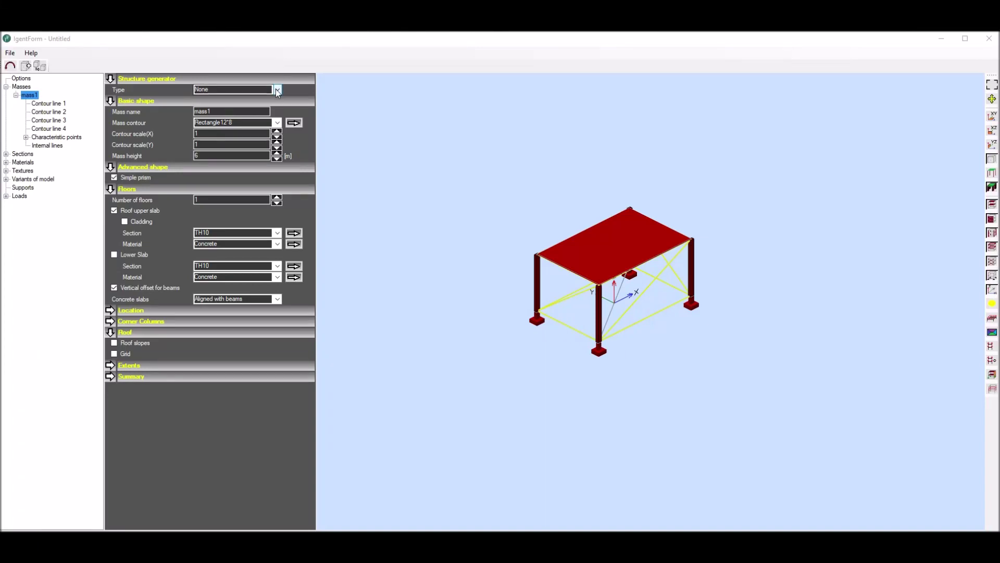
Set the Structure generator type to Fasade and step base level Z down to -0,4 m.
click(277, 90)
click(203, 106)
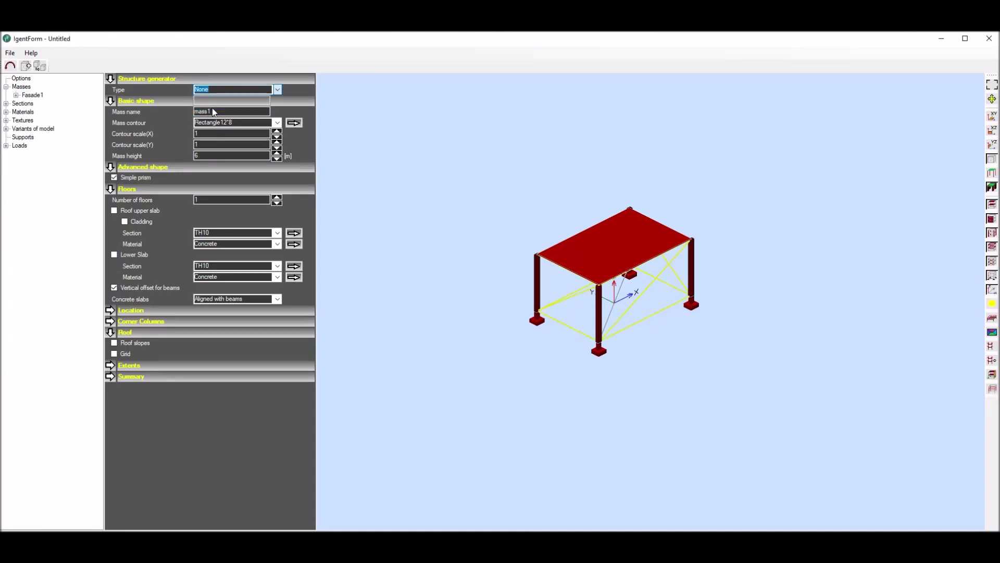
scroll(615, 282, up, 6)
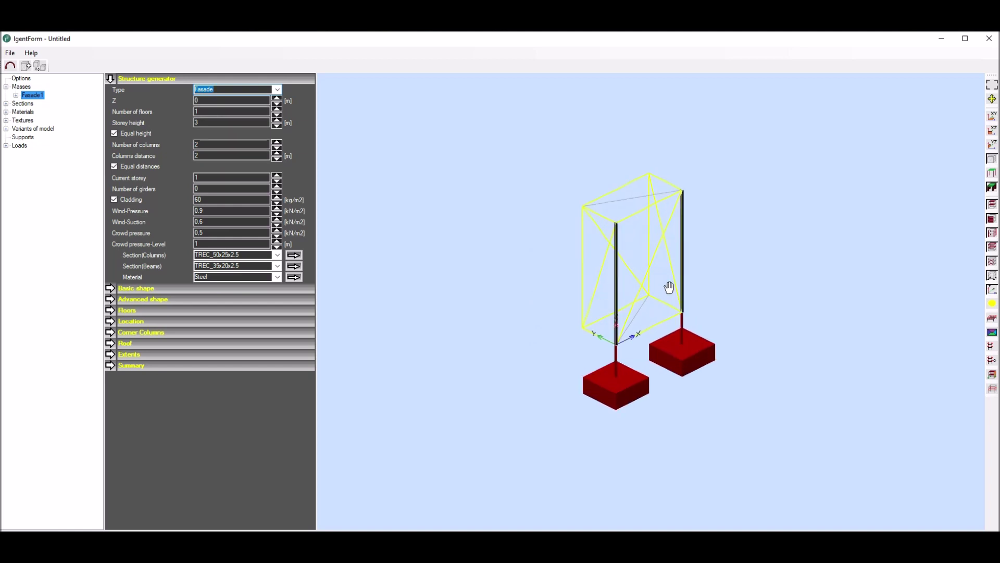
scroll(602, 280, down, 2)
drag(479, 173, 433, 163)
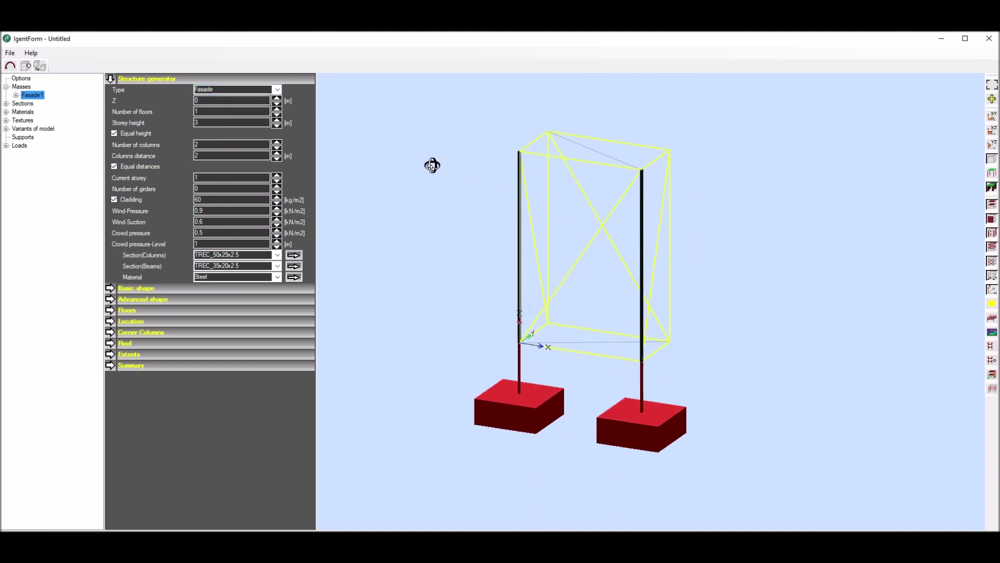
click(277, 103)
click(277, 103)
Set 2 floors at 4,1 m storey height, then unequal heights with the second at 4,3 m.
click(277, 109)
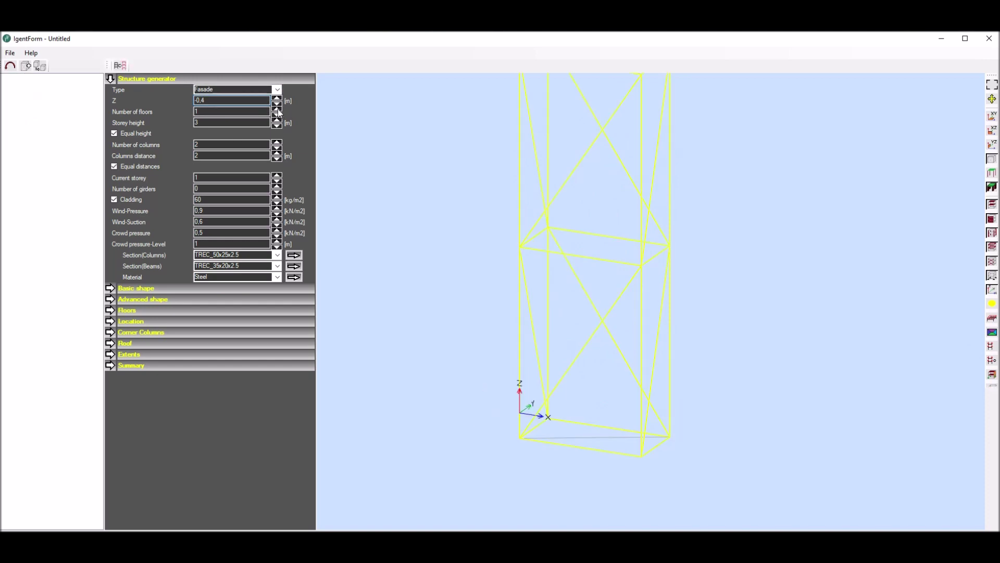
click(278, 121)
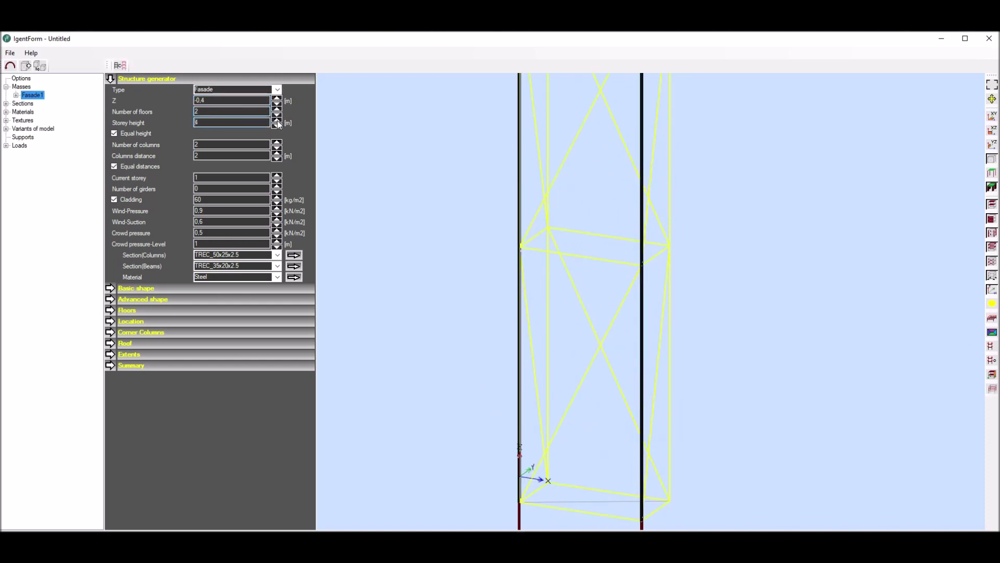
text(,1)
click(115, 134)
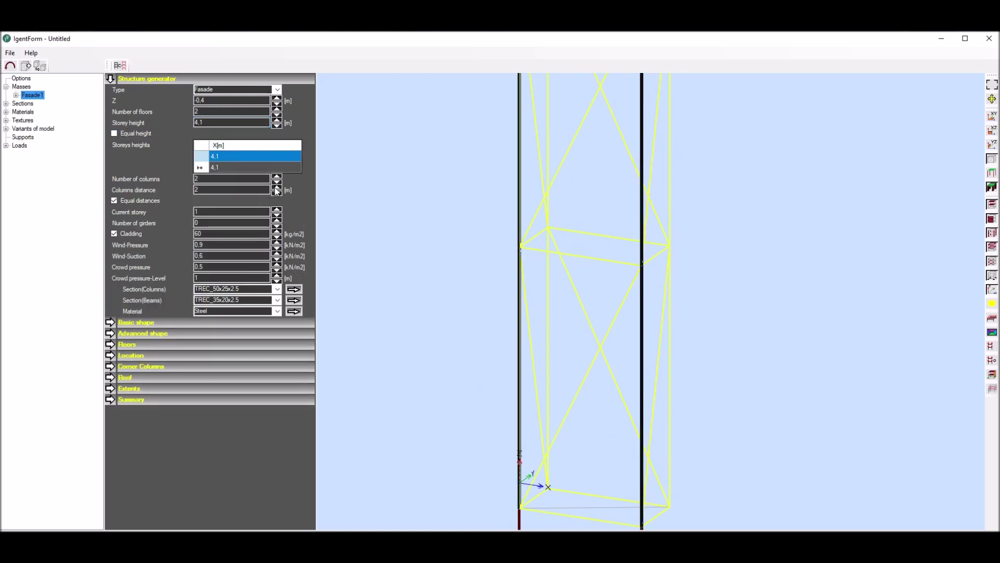
key(Return)
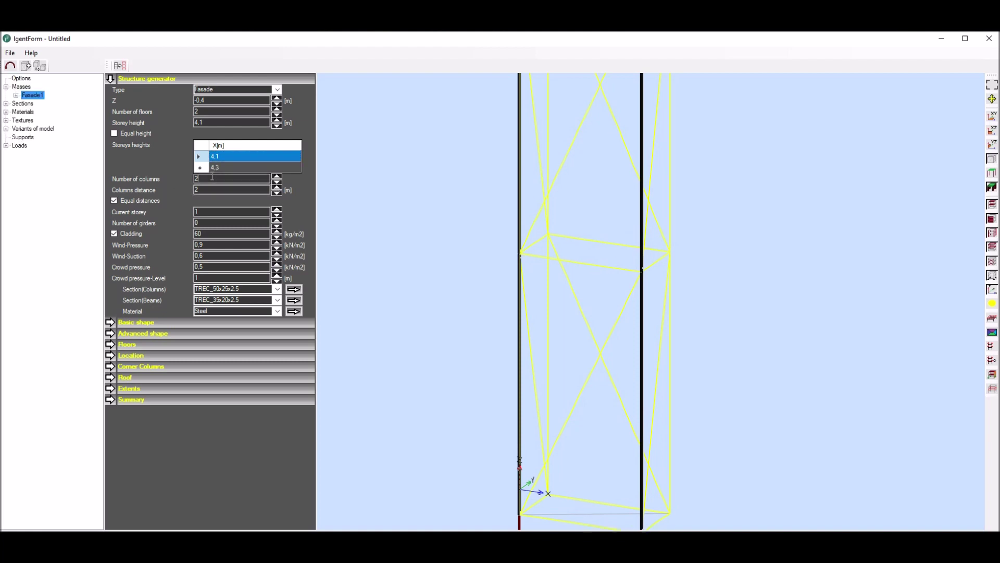
double_click(195, 178)
Set the facade to 7 columns with 0,9 m column spacing.
text(7)
key(Tab)
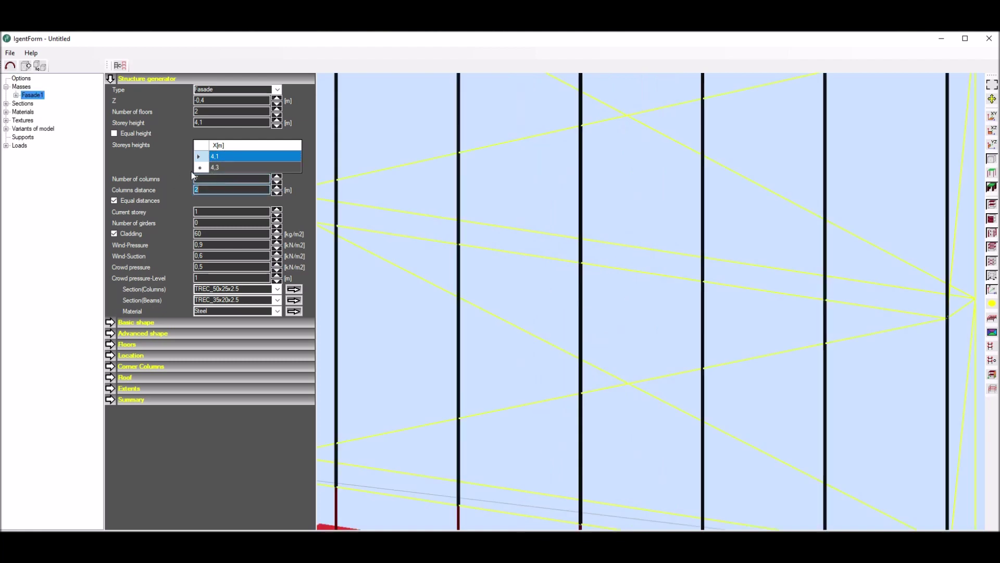
text(0,9)
key(Return)
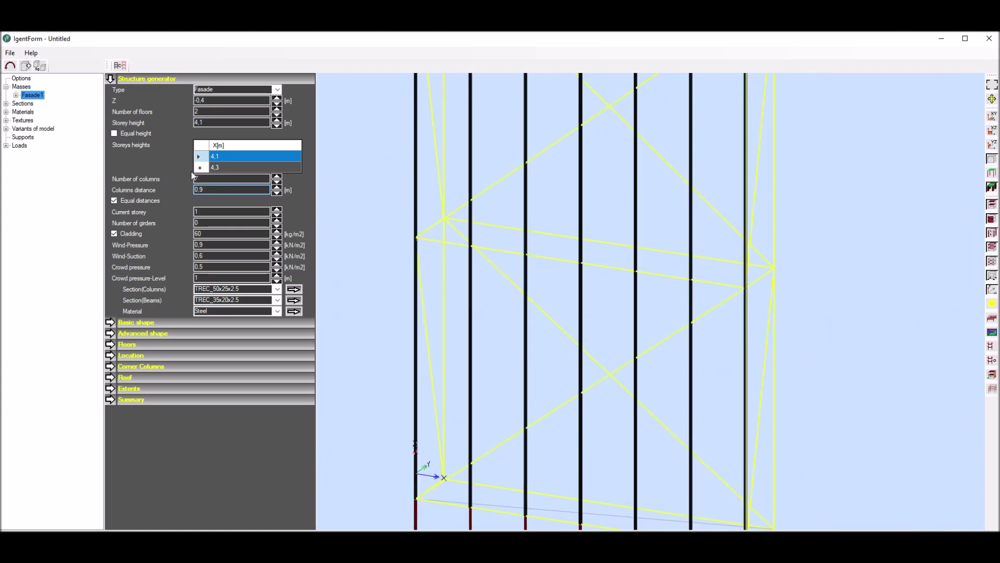
Allow unequal column distances and widen the third and fourth bays to 1,65 m.
click(114, 201)
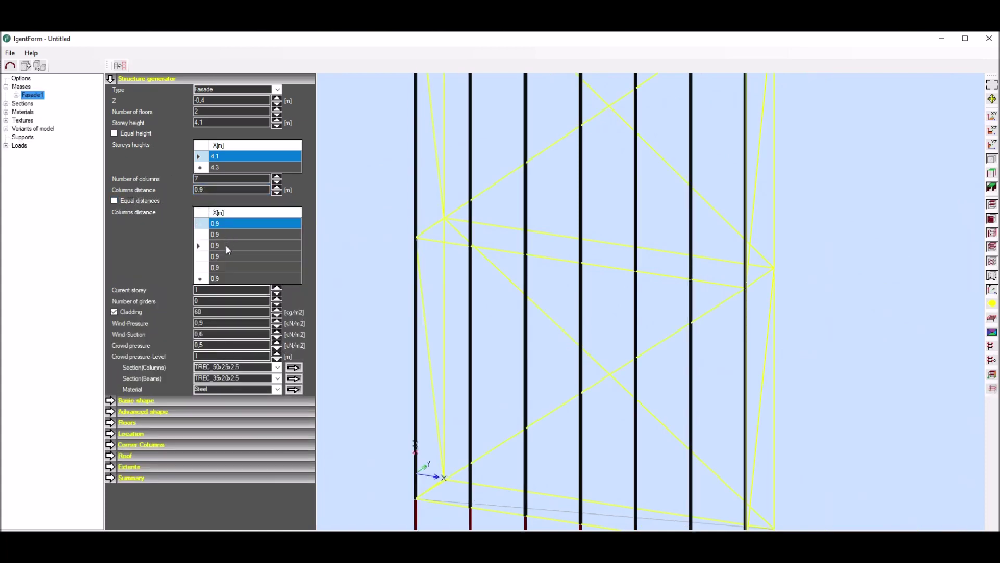
text(1,65)
key(Return)
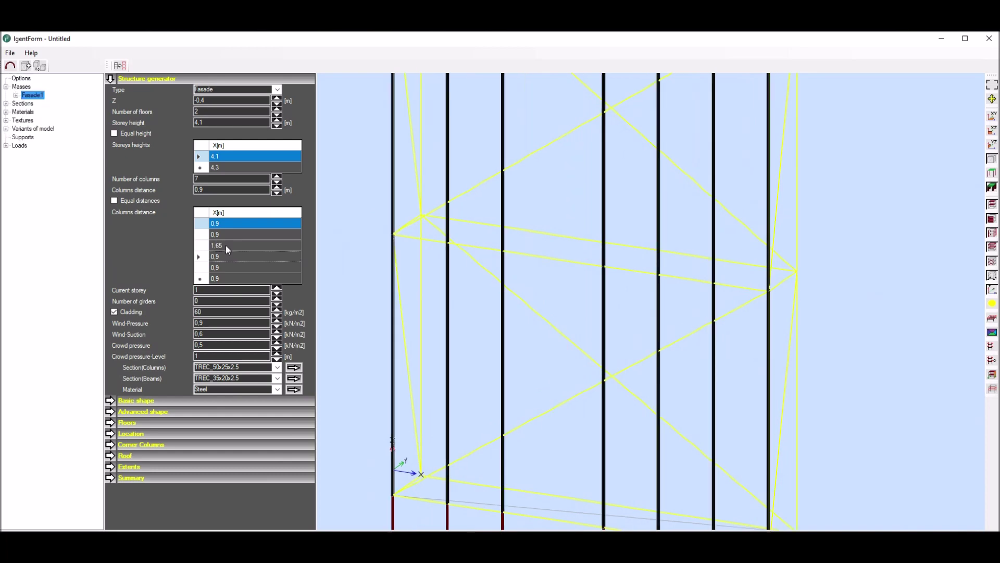
text(1,65)
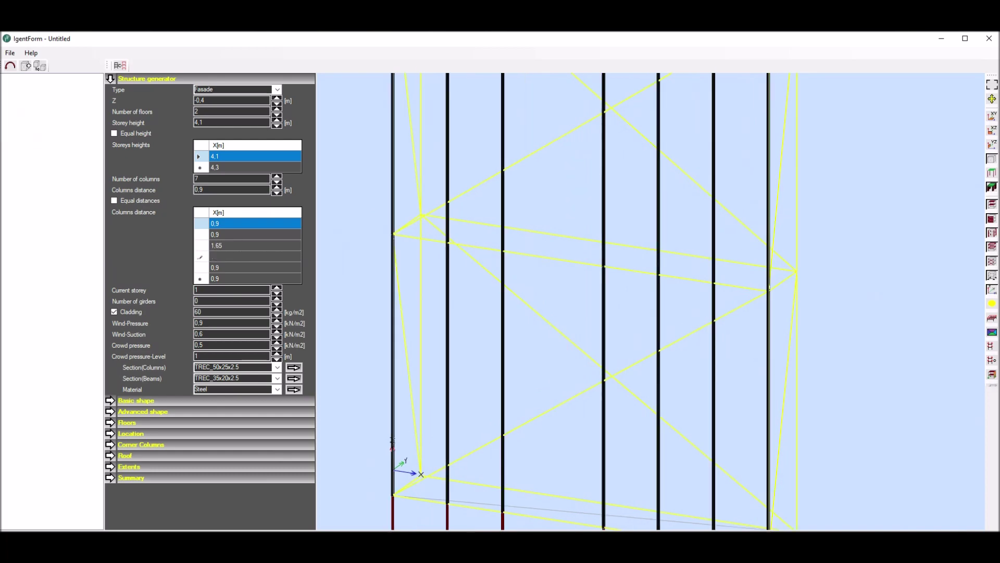
key(Return)
scroll(635, 260, down, 5)
scroll(635, 260, down, 2)
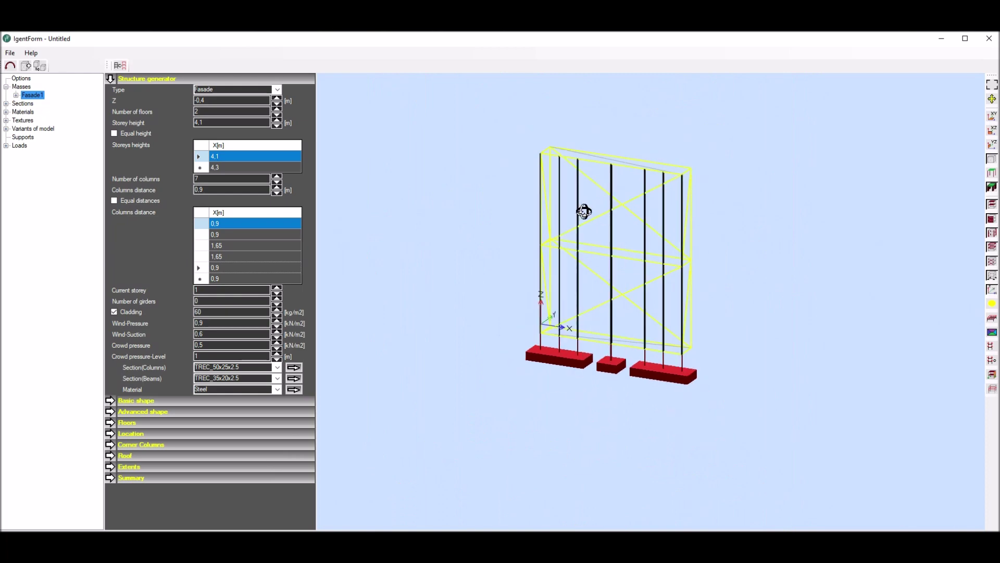
scroll(537, 198, up, 2)
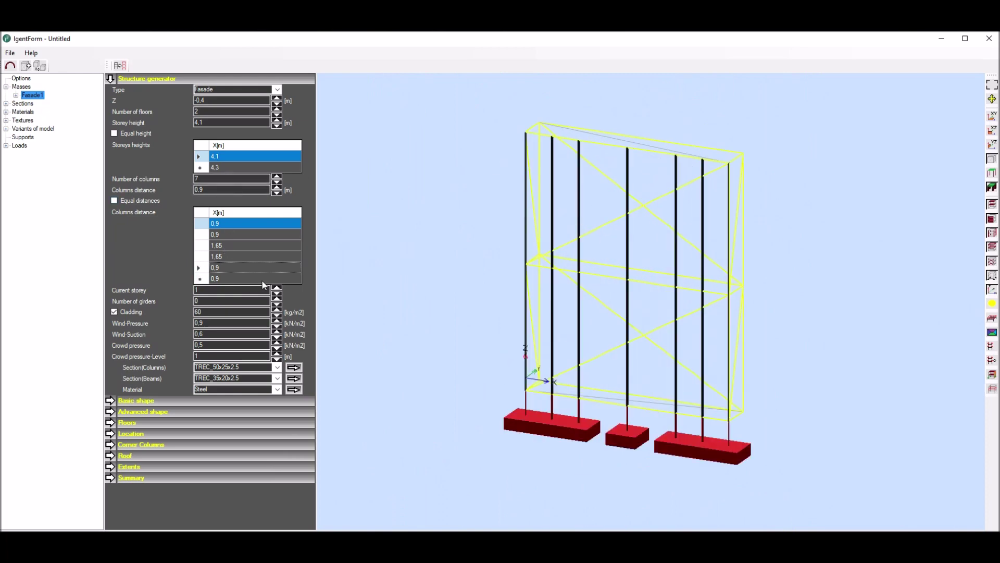
Add two first-storey girders at 0,4 m and 2,6 m, then switch Current storey to 2.
click(276, 298)
click(276, 297)
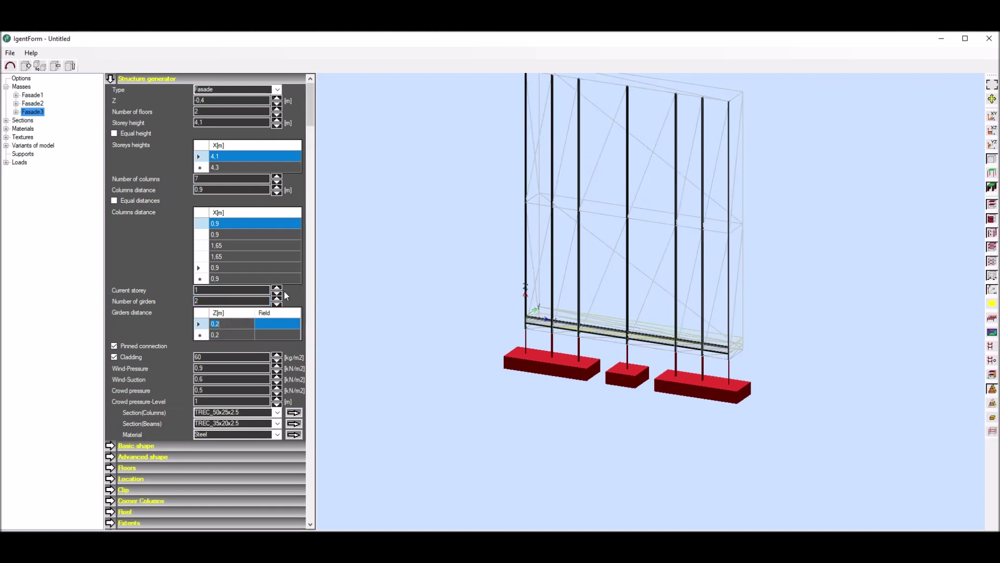
text(0,4)
key(Return)
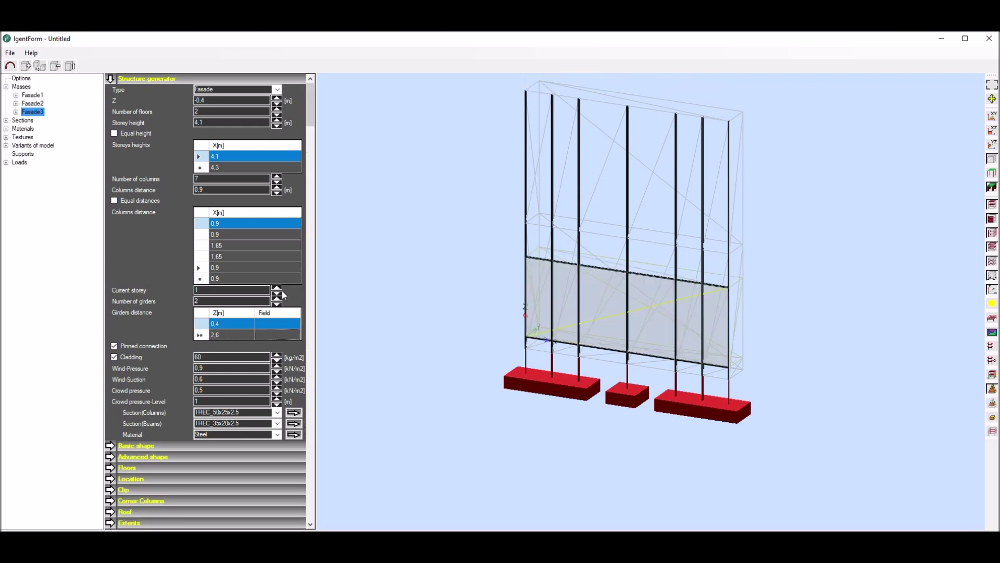
click(276, 287)
Give the second storey 4 girders at distances 0,3, 1, 1,7 and 1,1 m.
click(216, 301)
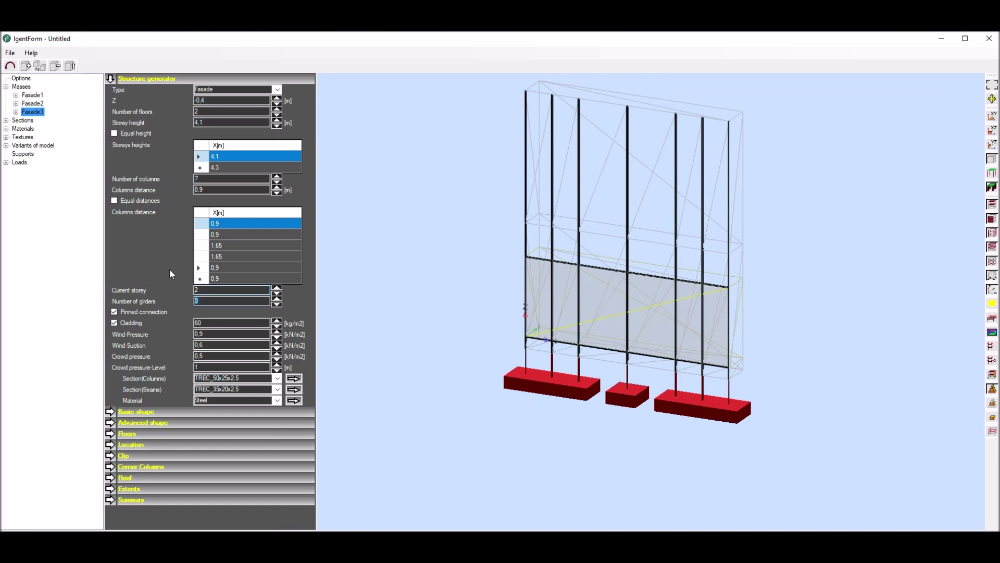
text(4)
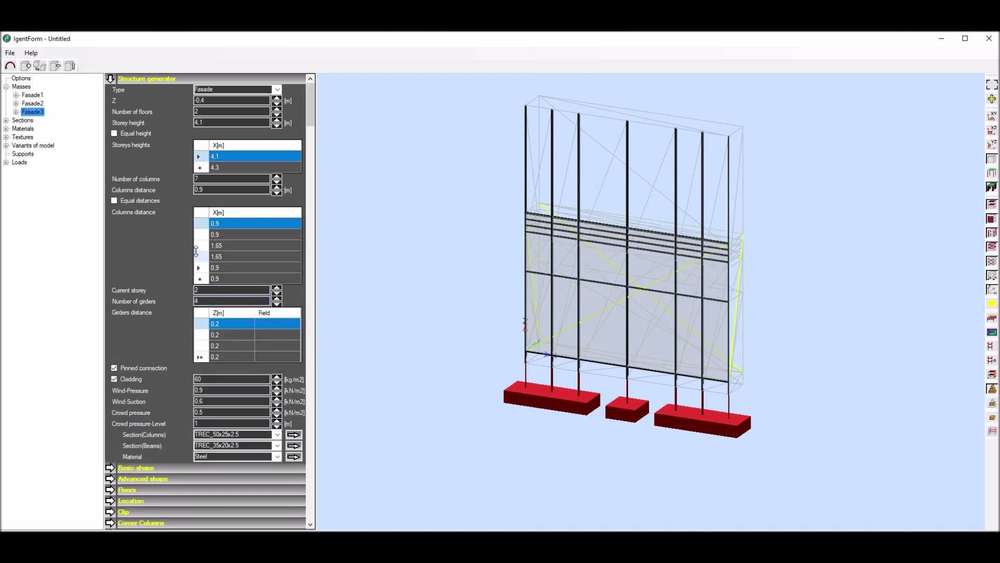
click(229, 324)
key(F2)
key(BackSpace)
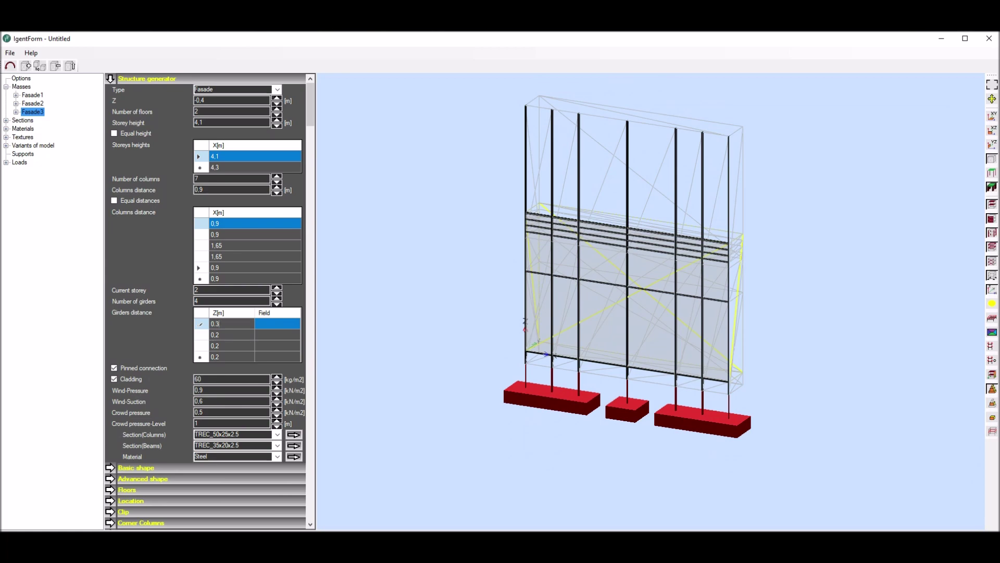
text(3)
key(Return)
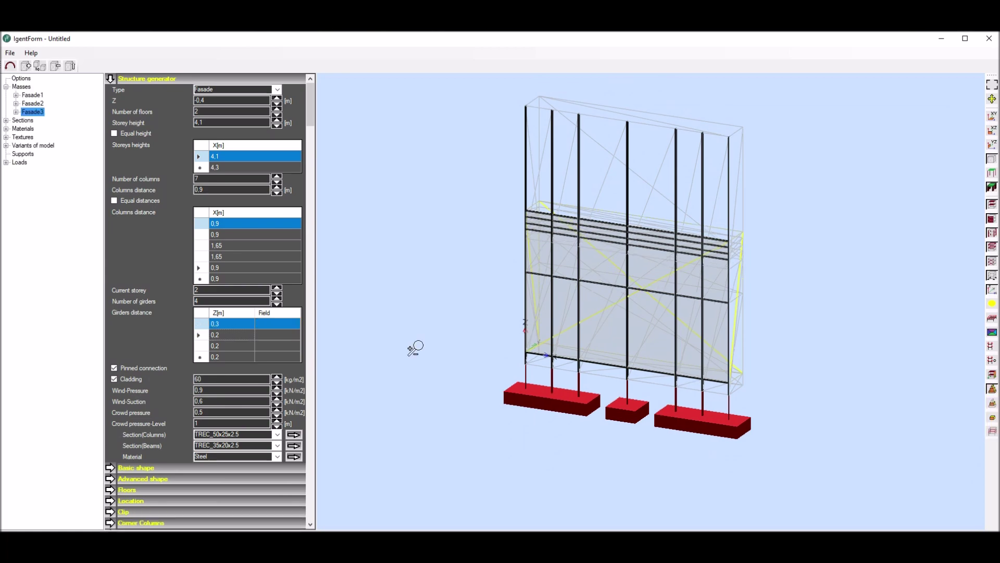
key(Return)
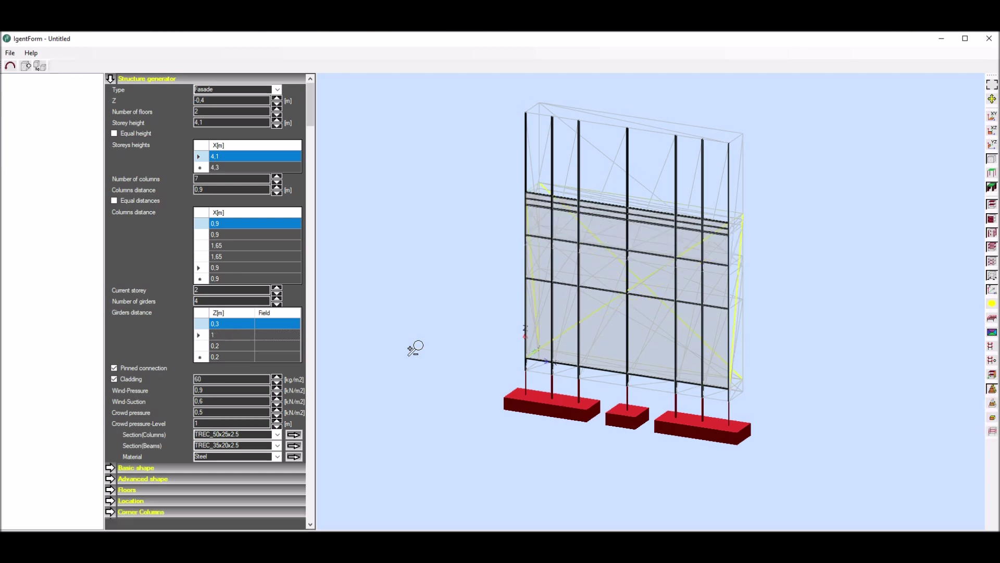
text(,7)
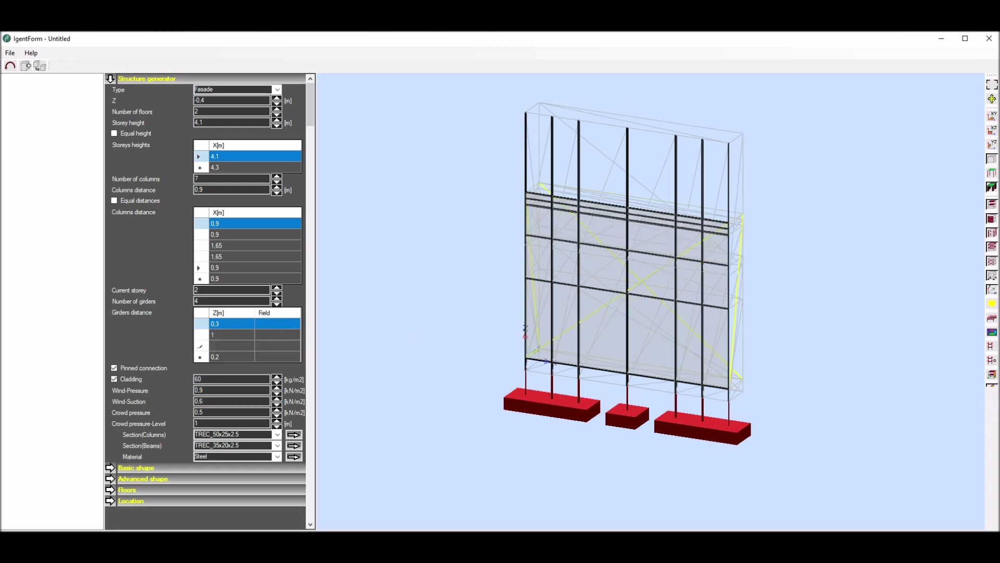
key(Return)
text(1,1)
key(Return)
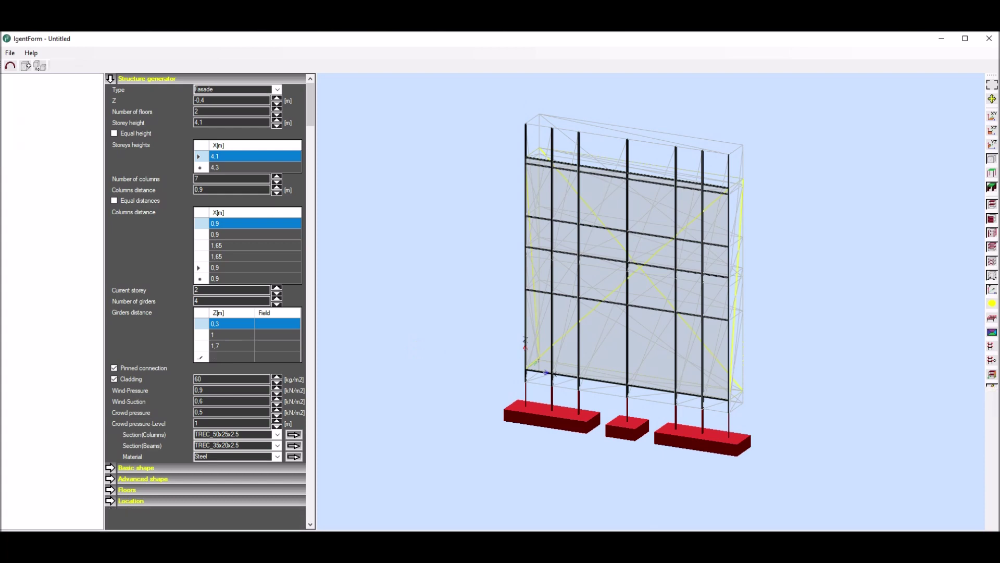
Limit the 1 m girder to fields 3 and 4 as a partial girder.
click(276, 339)
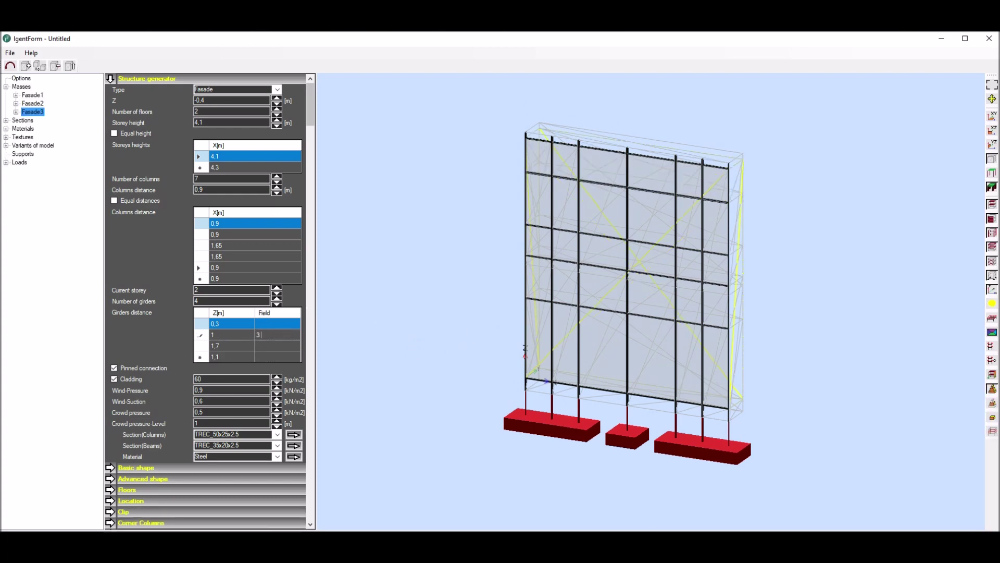
key(Return)
scroll(658, 249, up, 3)
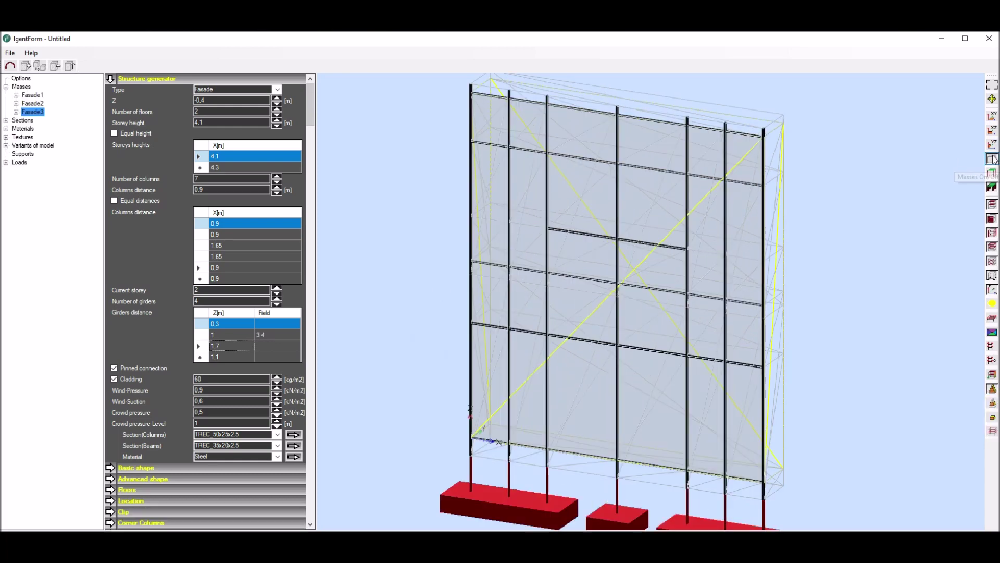
Hide the mass outlines and display the facade as its analytical frame model.
click(992, 173)
scroll(436, 204, down, 3)
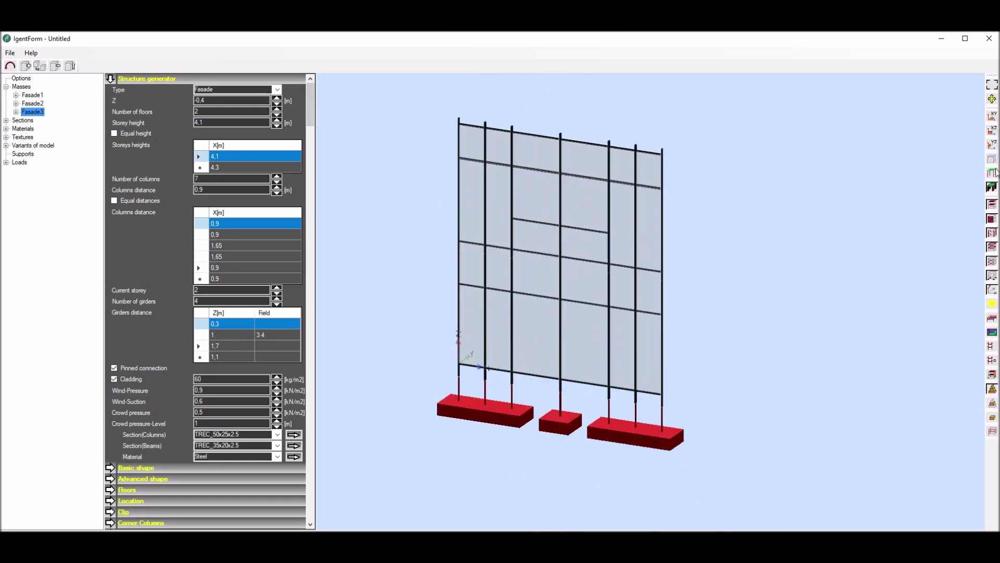
click(992, 187)
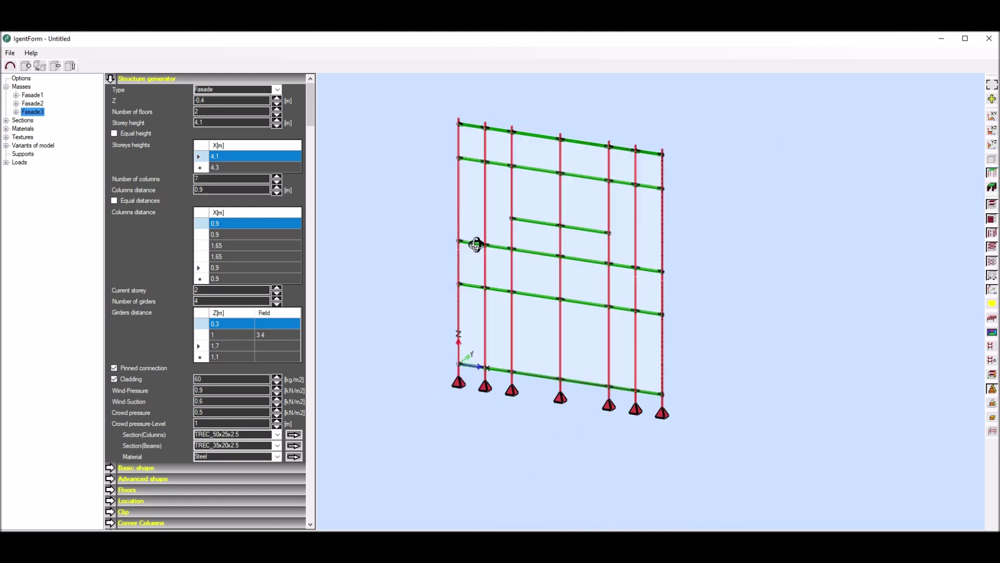
scroll(476, 245, up, 5)
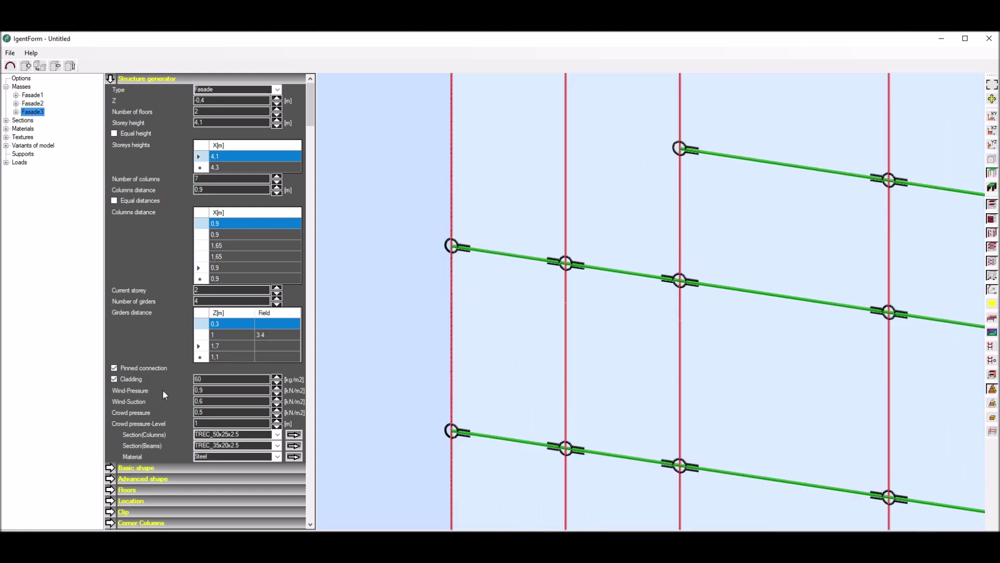
Keep beam–column connections pinned and switch off the facade cladding.
click(114, 369)
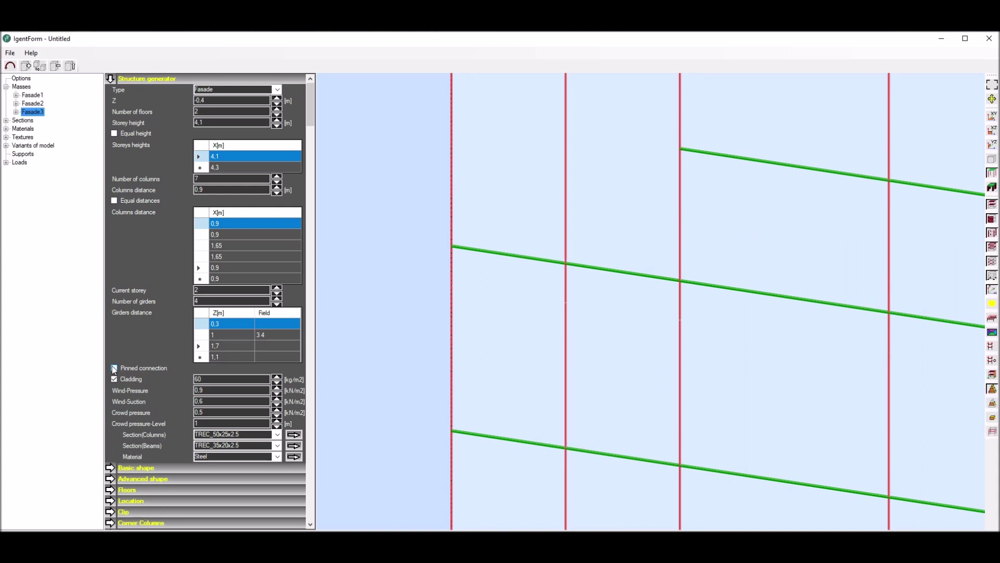
click(114, 369)
scroll(422, 230, down, 5)
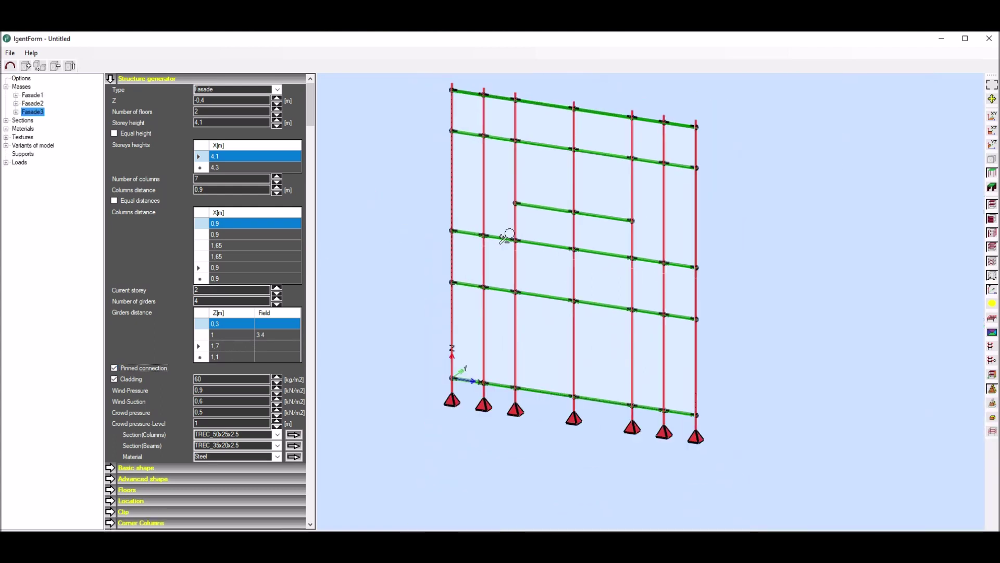
scroll(448, 217, up, 1)
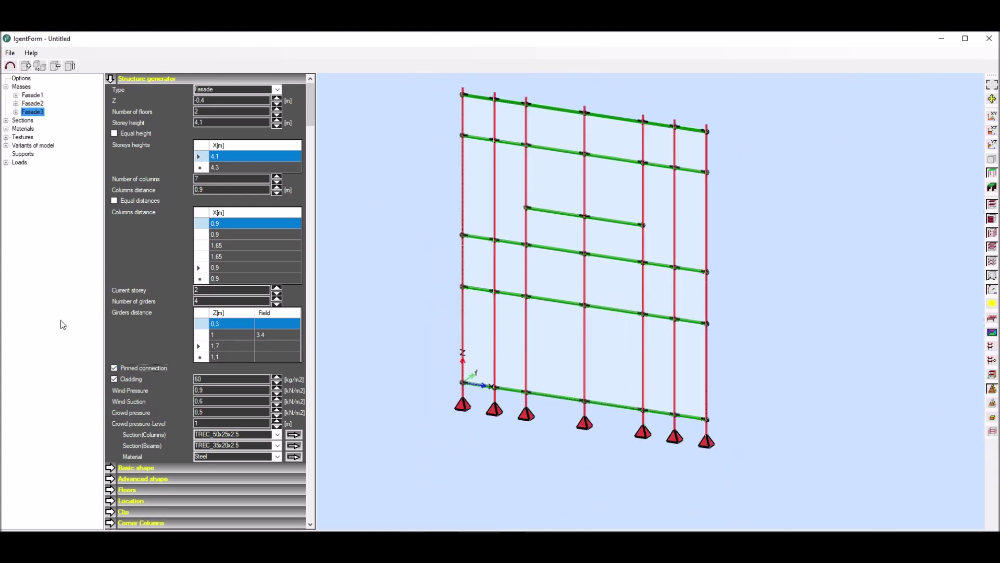
click(114, 379)
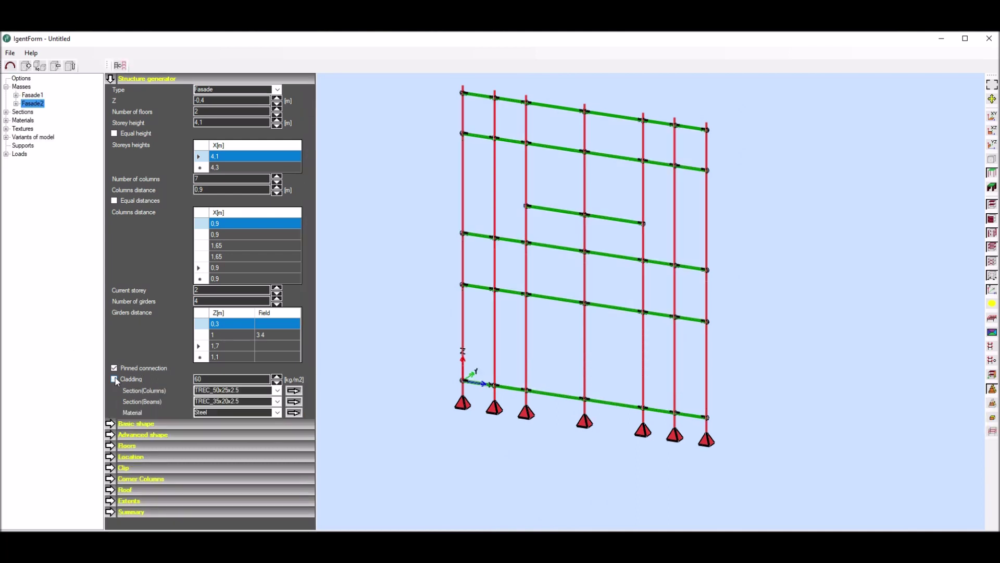
click(114, 379)
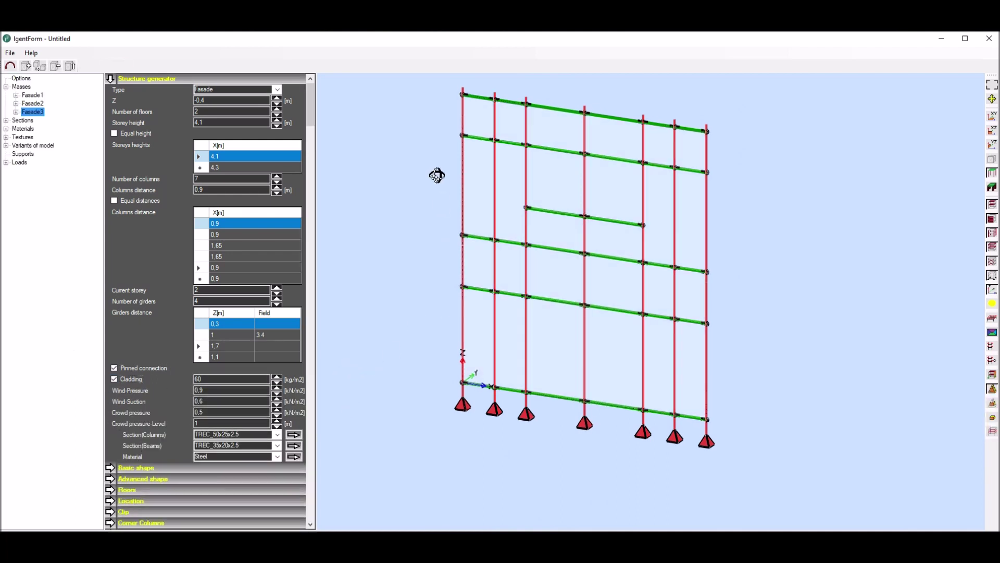
drag(437, 176, 414, 167)
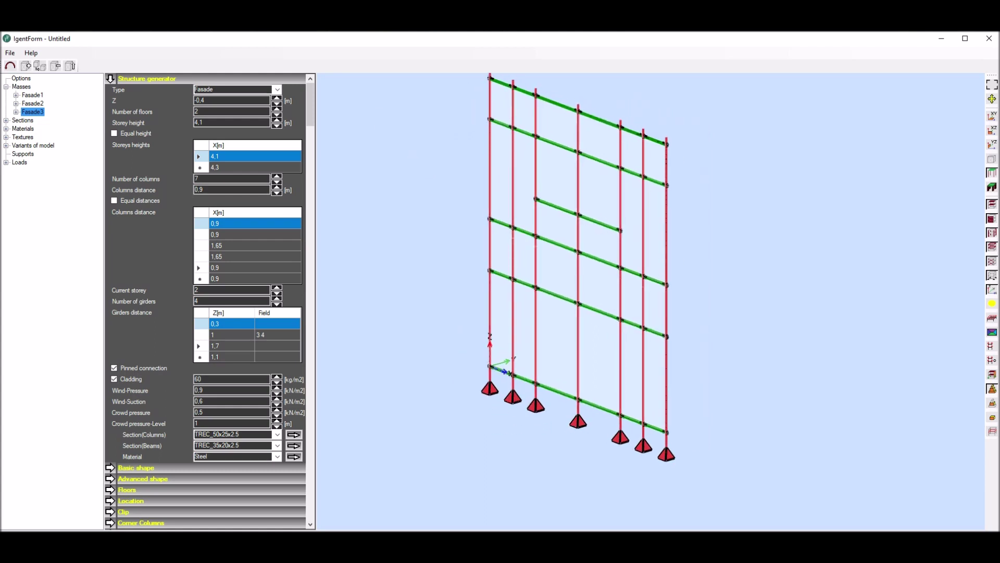
click(10, 53)
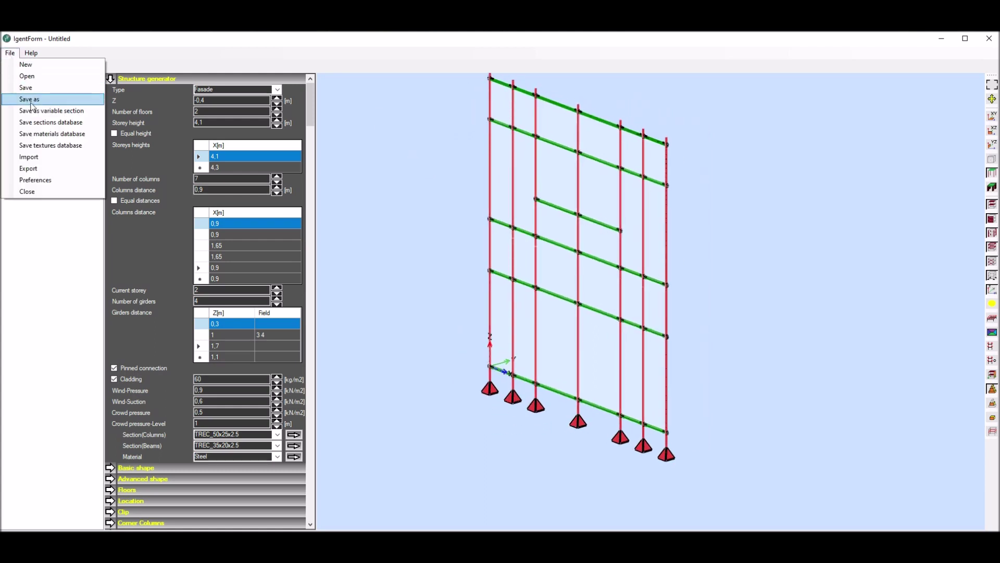
Export the model as RTD file 1.RTD, overwriting the old one, and send it to Robot.
click(32, 169)
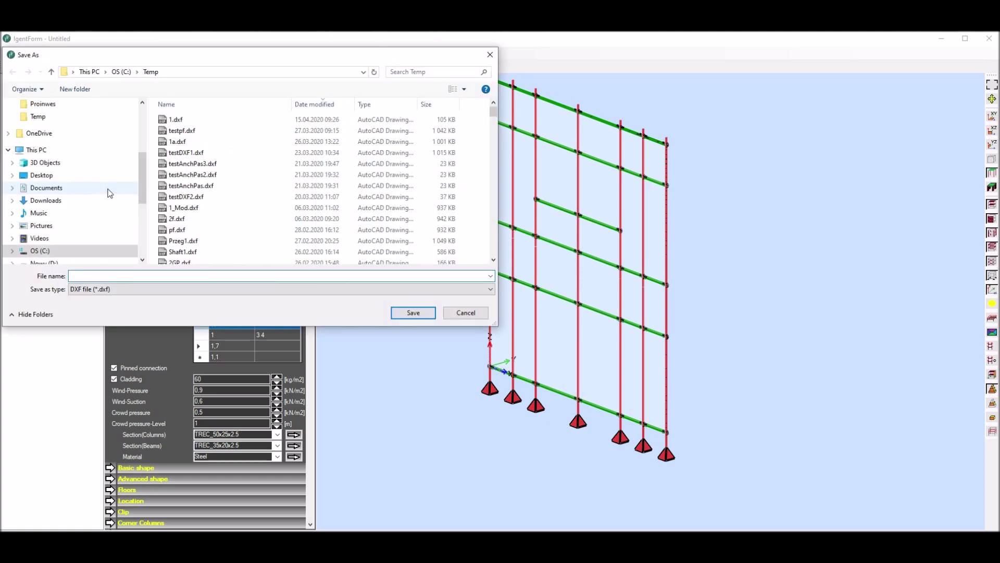
click(492, 290)
click(174, 307)
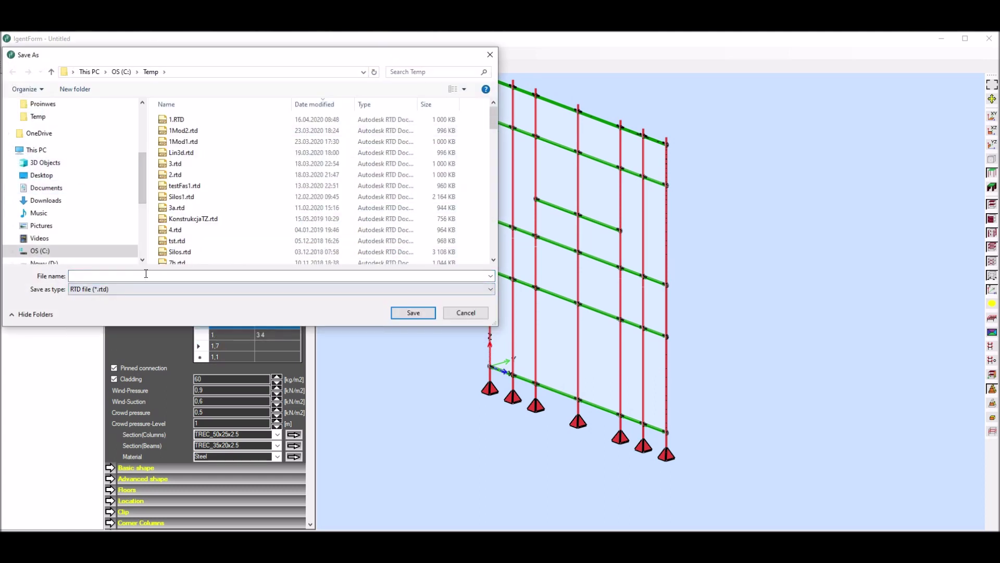
click(176, 120)
click(413, 313)
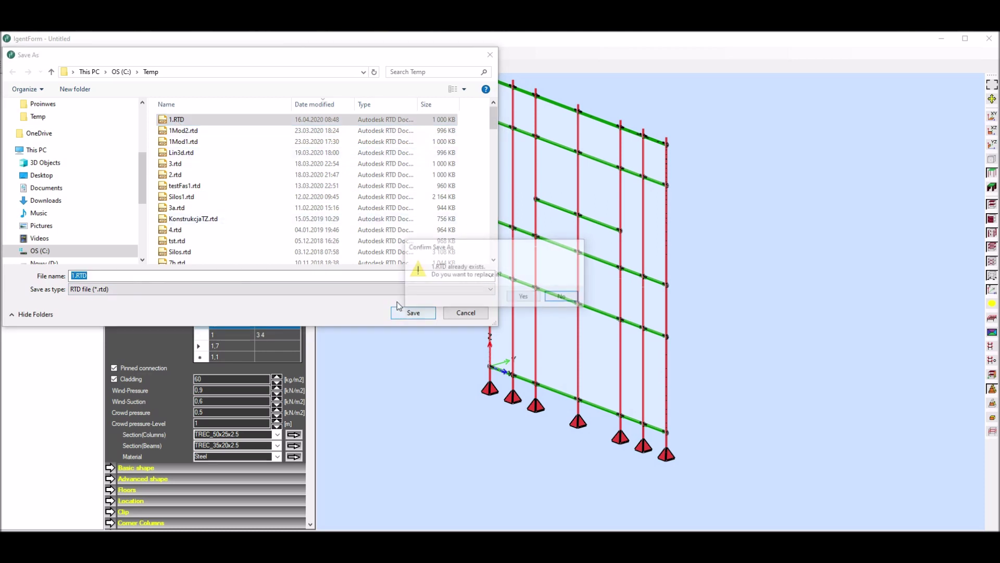
click(524, 296)
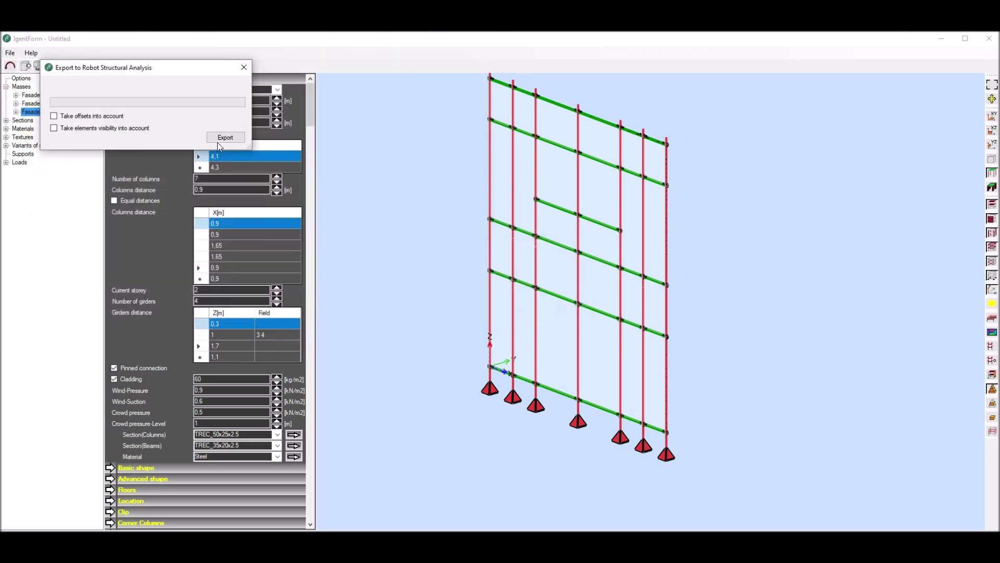
click(231, 138)
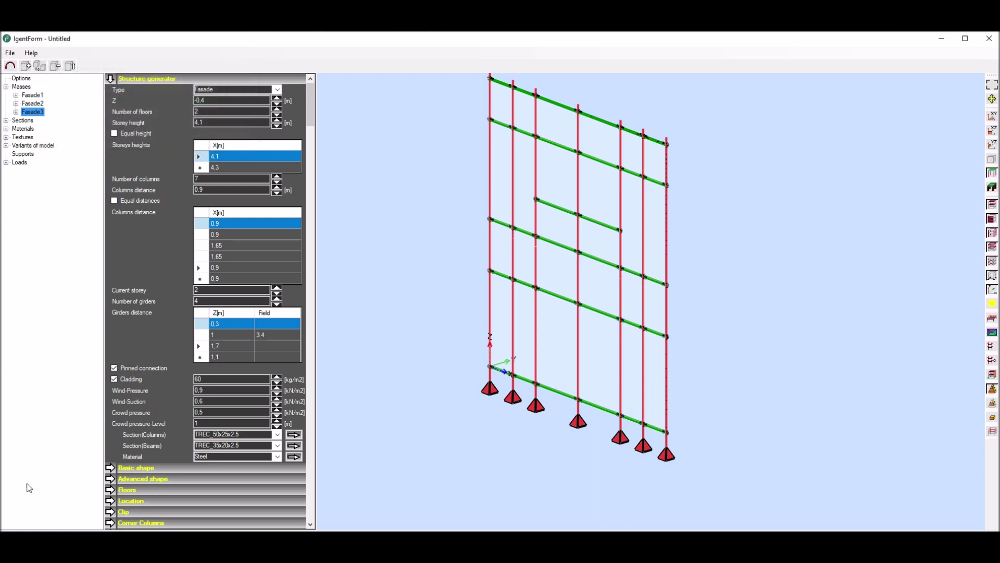
Open the Windows Start menu once the export finishes.
key(super)
Launch Robot Structural Analysis 2019 from the Start menu and open recent project 1.RTD.
scroll(86, 404, down, 5)
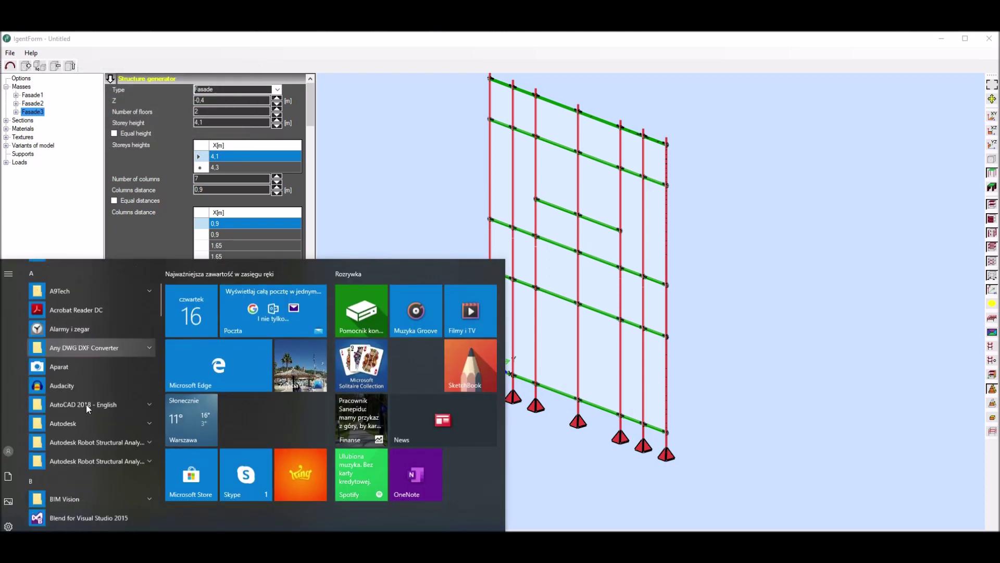
click(92, 358)
click(134, 386)
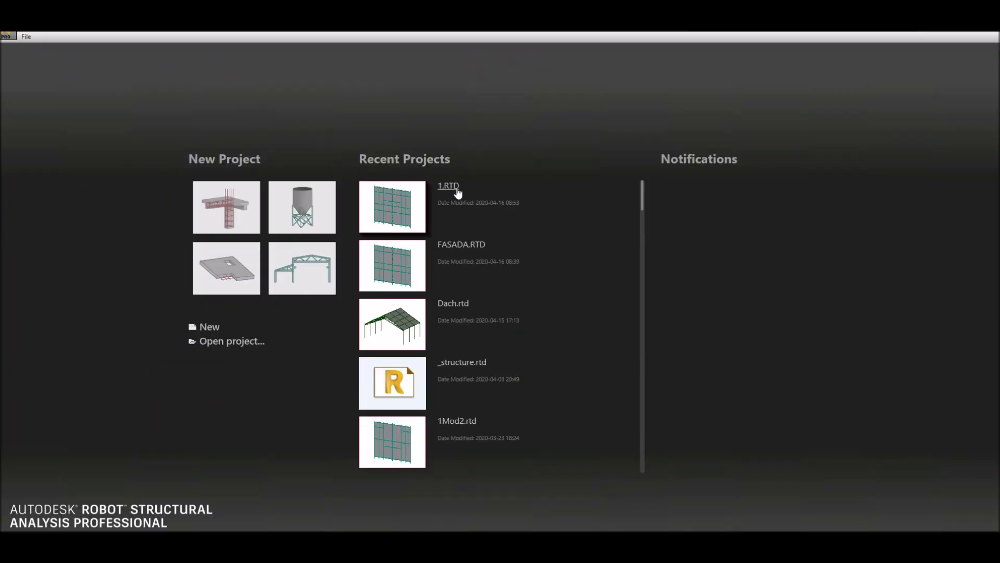
click(447, 186)
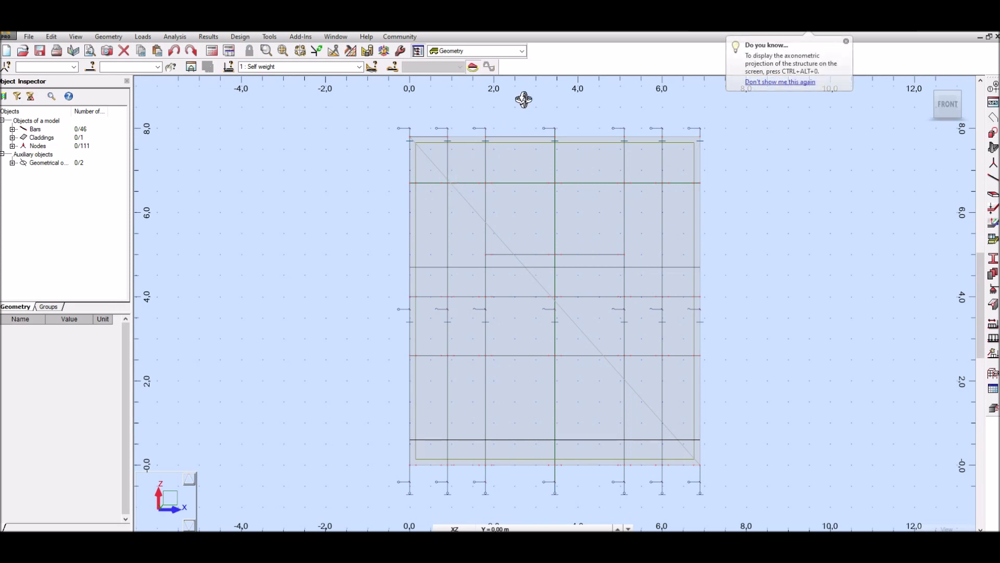
Switch to the Supports layout, dismiss the tip, and orbit and zoom into 3D.
click(522, 51)
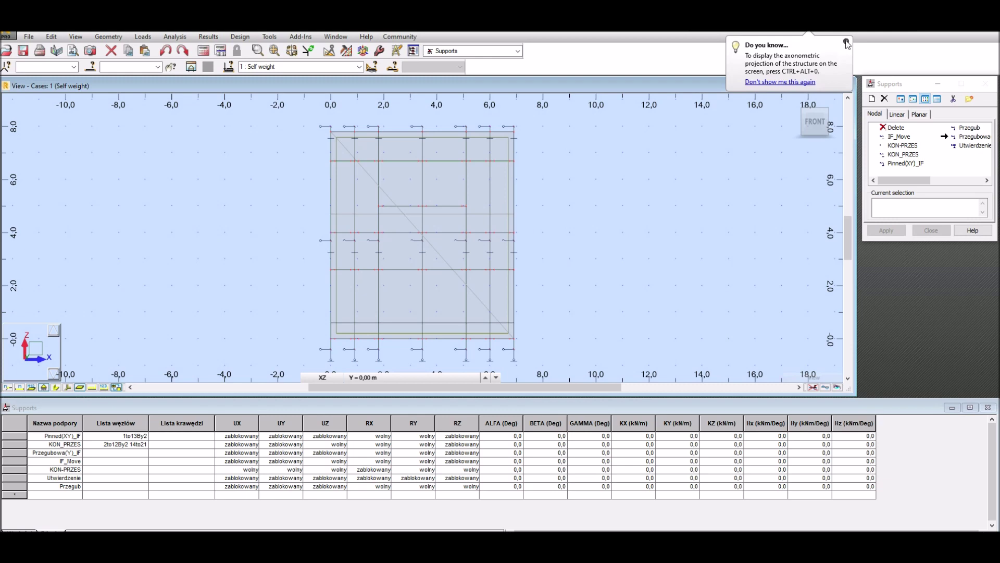
click(846, 42)
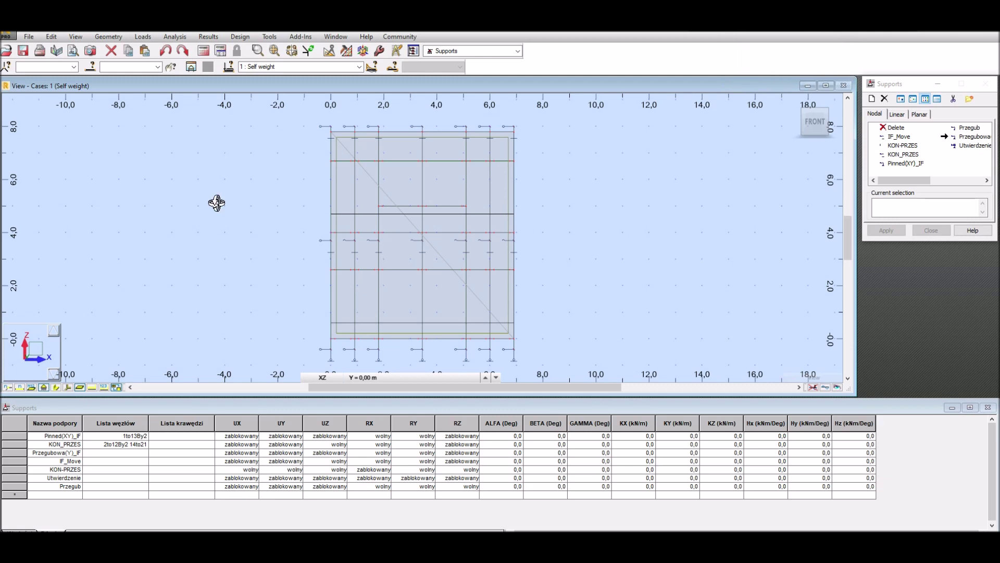
shift+middle_drag(216, 203, 156, 215)
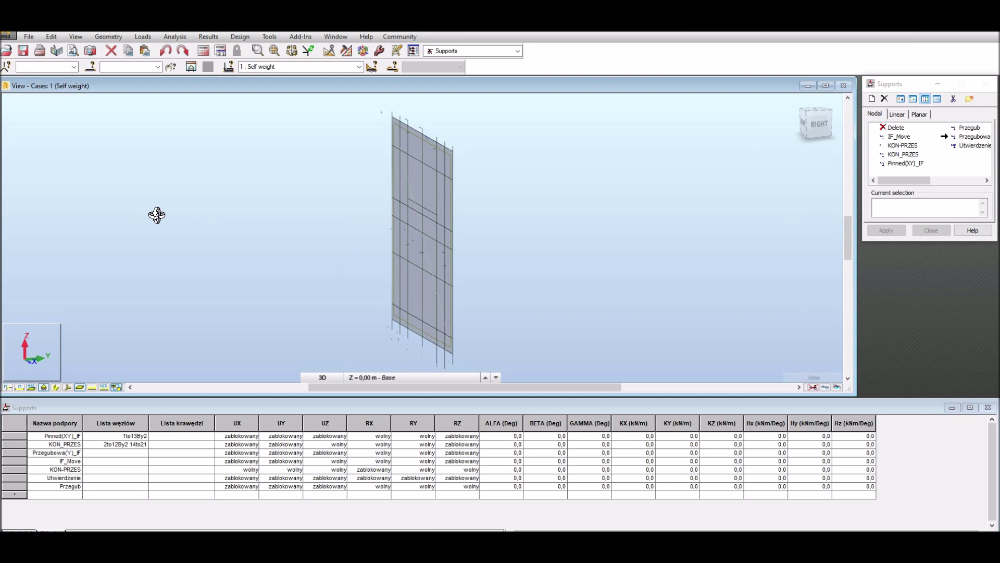
scroll(357, 201, up, 3)
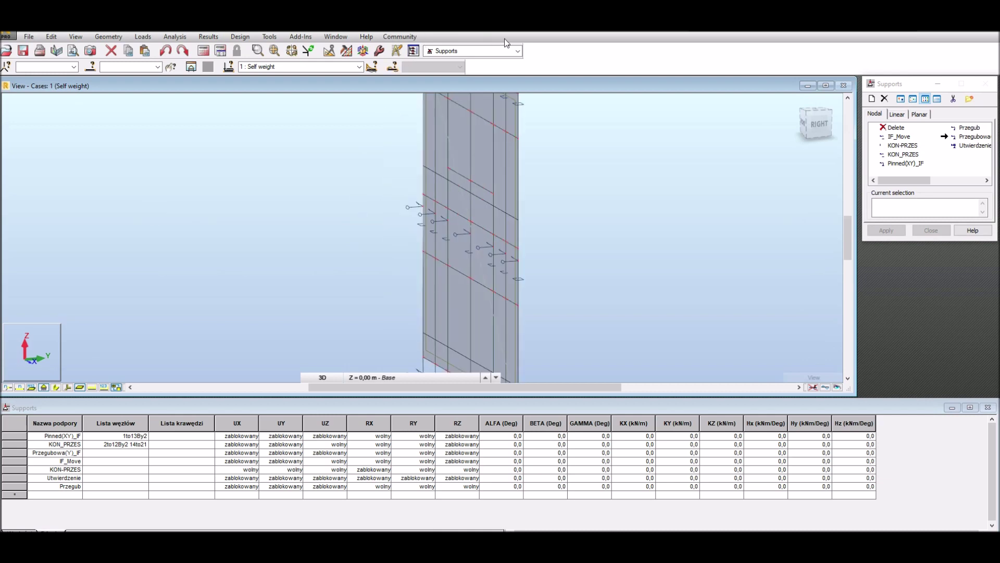
click(518, 51)
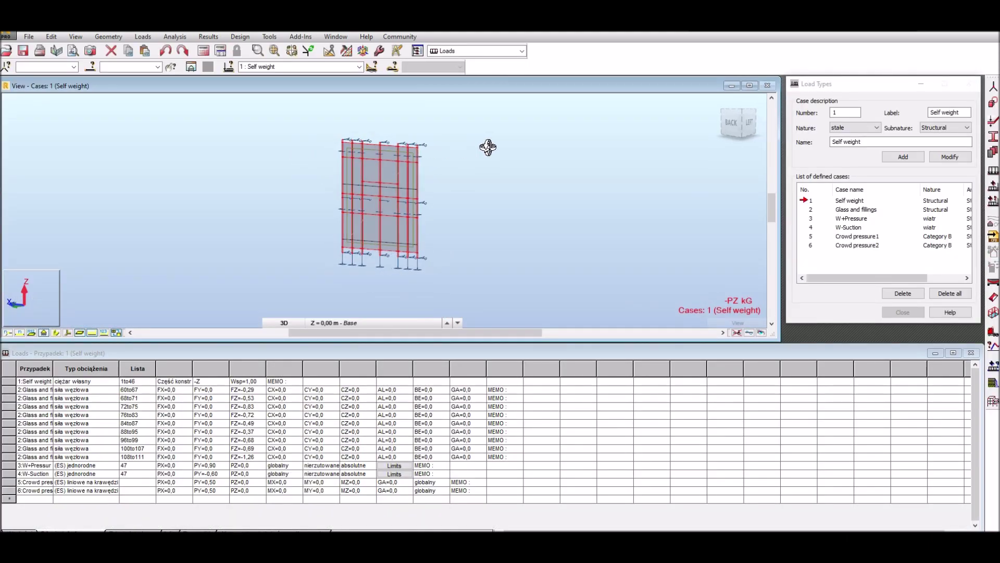
Display load case 2, Glass and fillings, and zoom to inspect its loads.
click(351, 68)
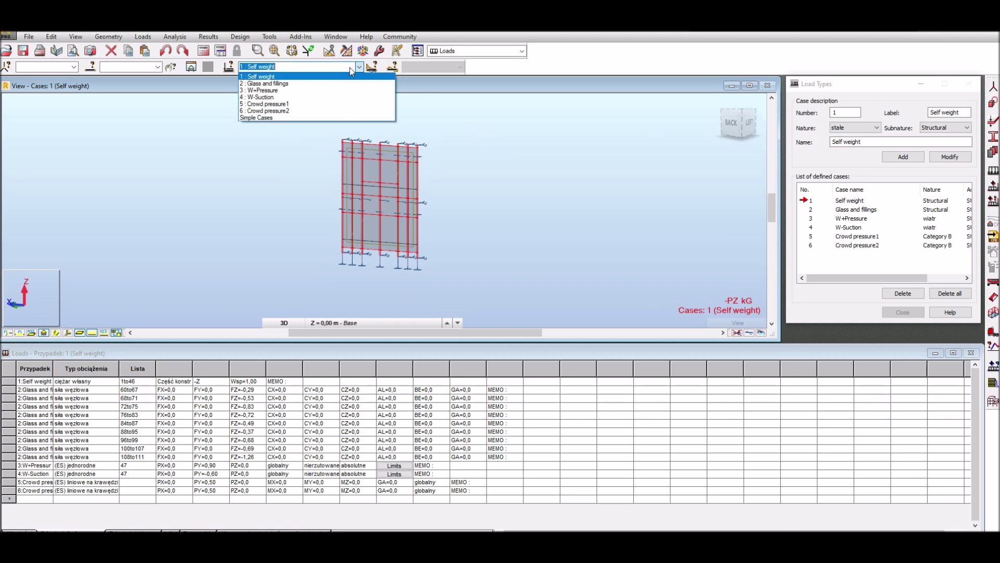
click(282, 82)
scroll(354, 174, up, 5)
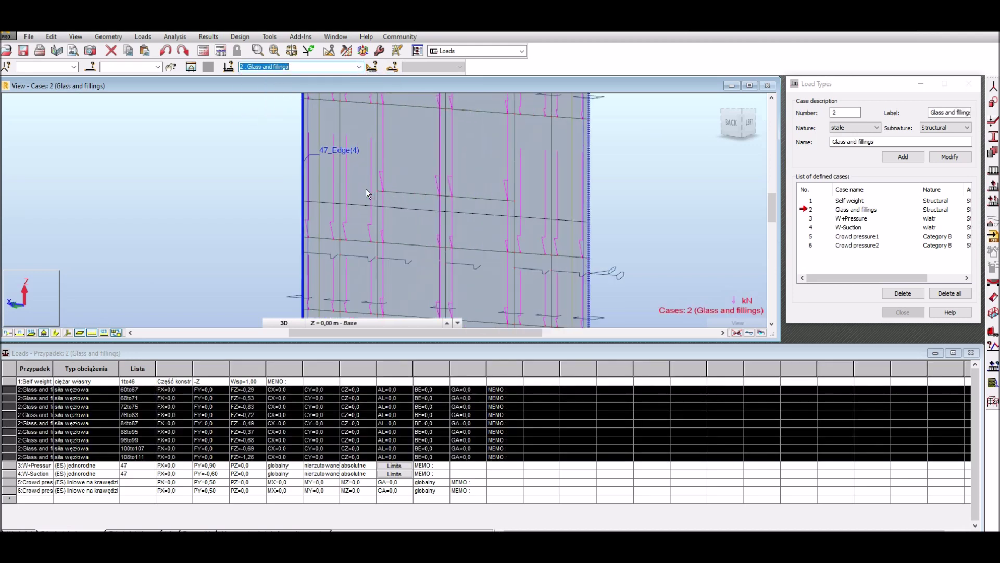
scroll(363, 198, up, 4)
scroll(367, 200, down, 2)
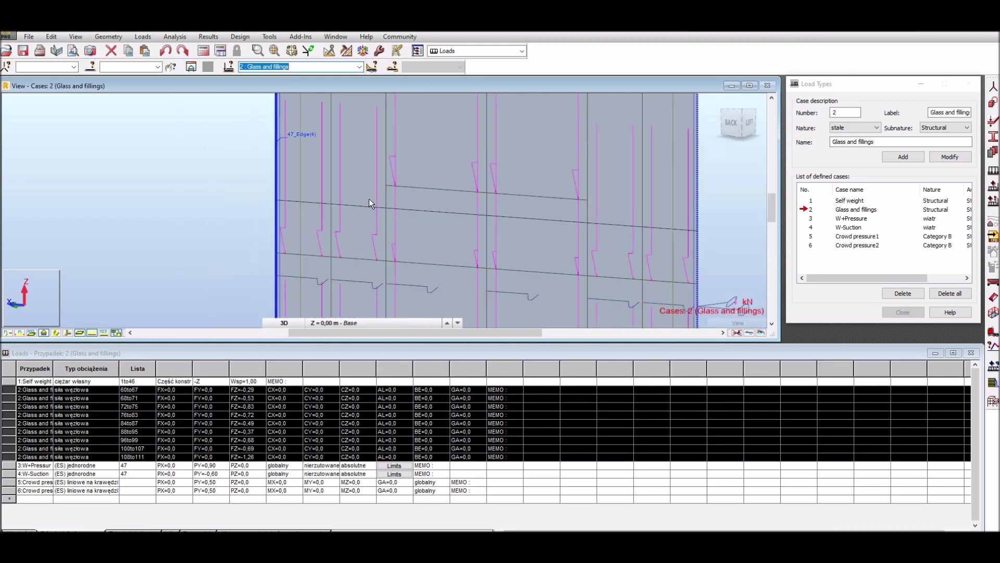
scroll(369, 199, down, 5)
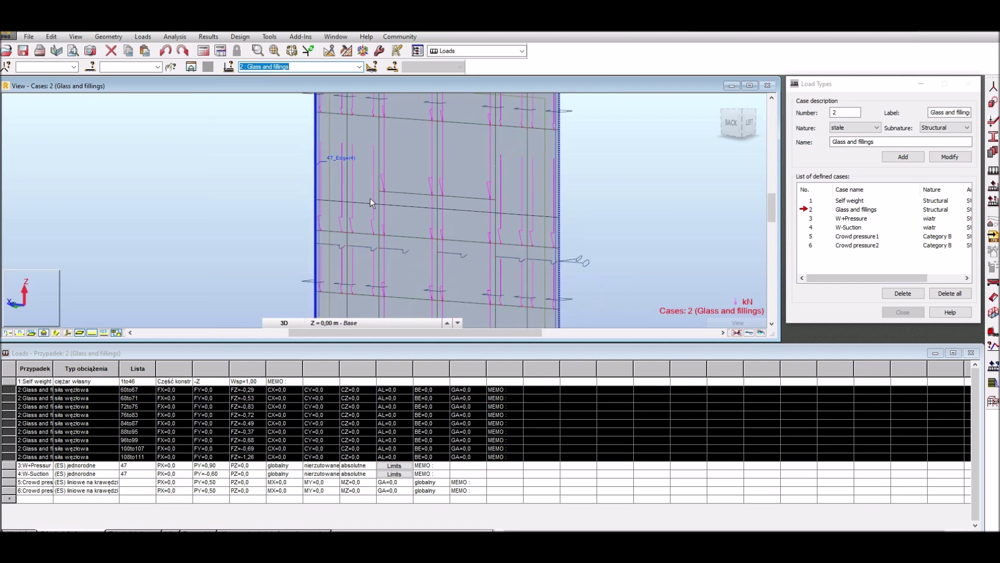
Step through the W+Pressure and W-Suction cases, orbiting to see the wall's other side.
click(363, 68)
click(282, 89)
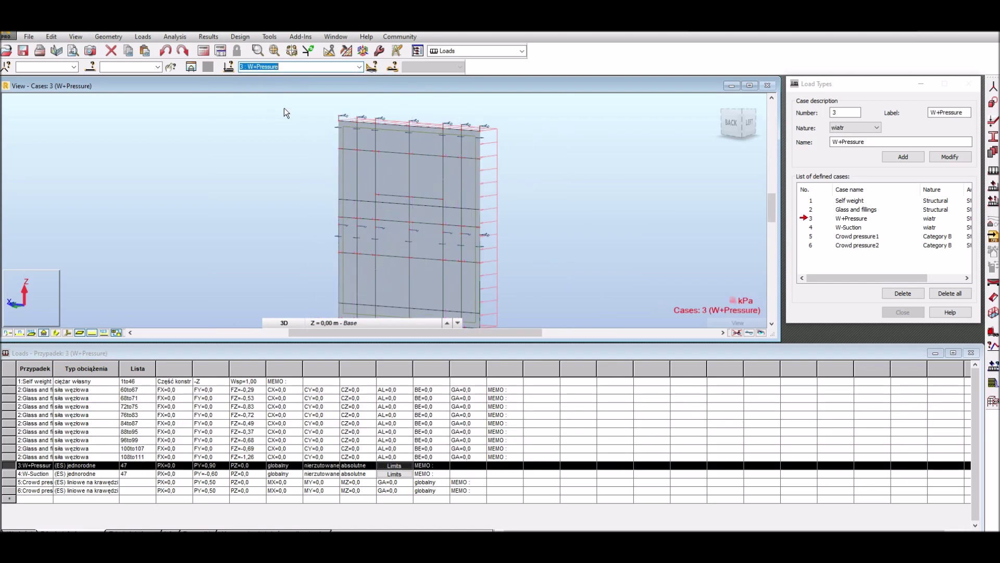
shift+middle_drag(251, 137, 335, 134)
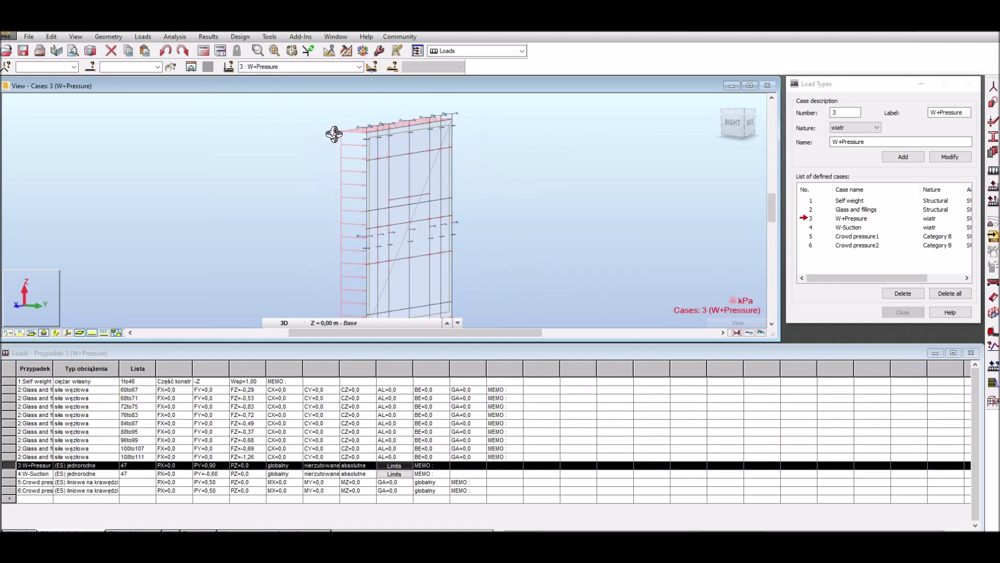
click(360, 67)
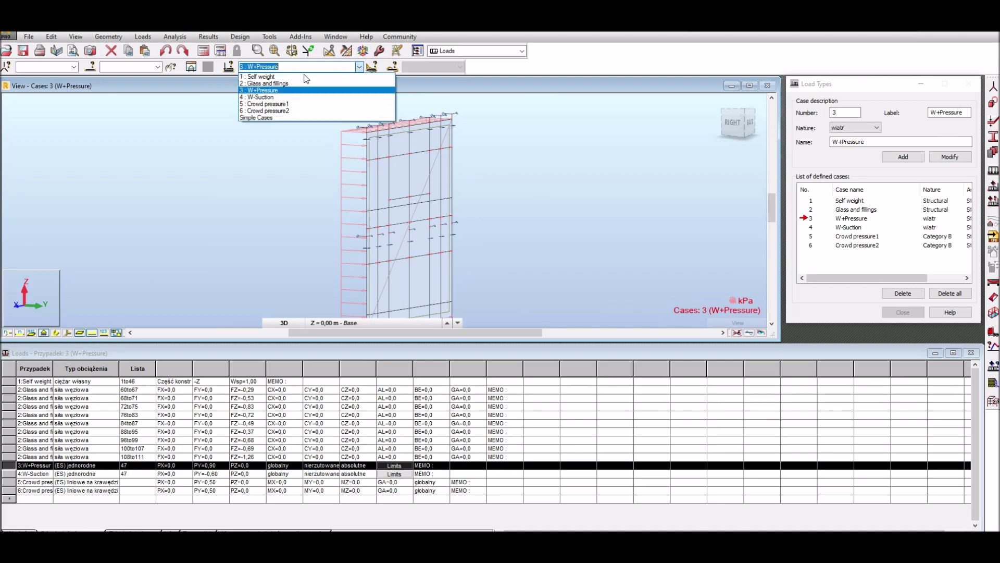
click(279, 97)
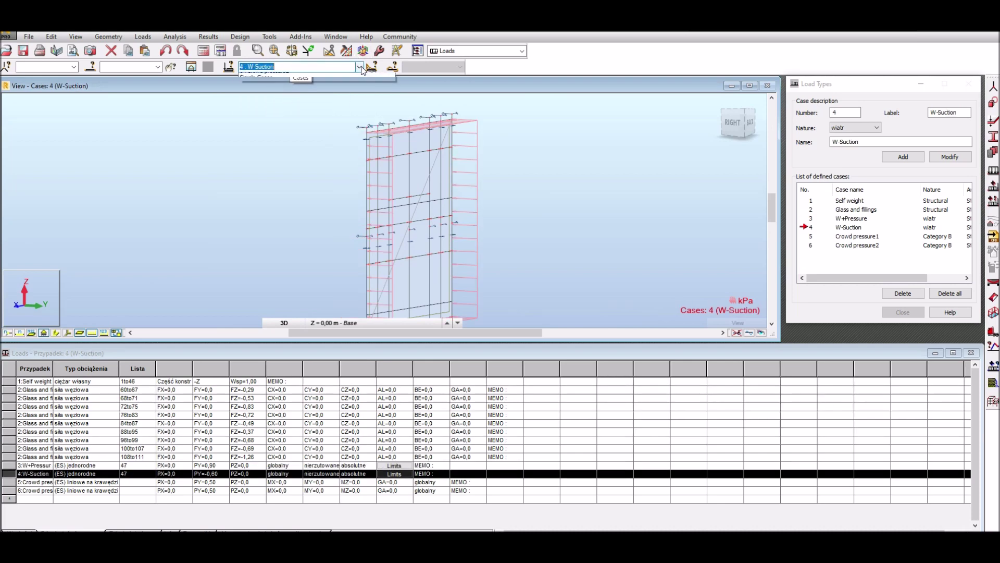
click(359, 67)
Show load case Crowd pressure1 and assign it to edge 48.
click(273, 104)
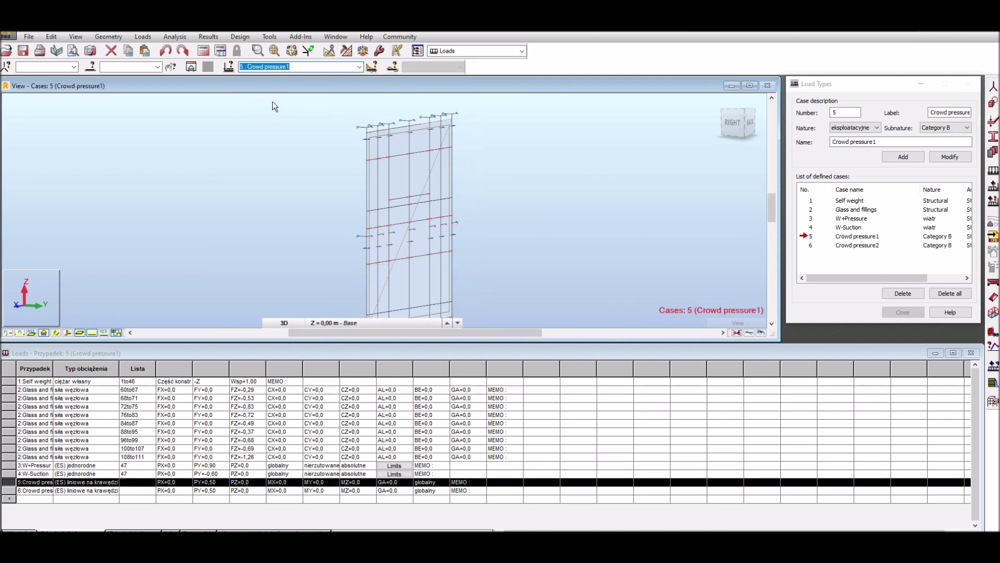
click(139, 481)
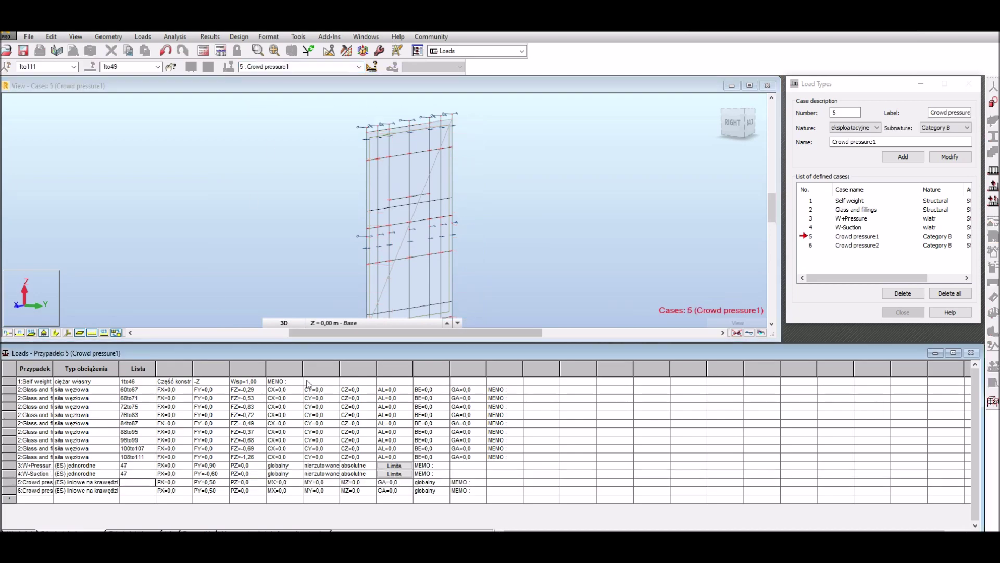
click(418, 303)
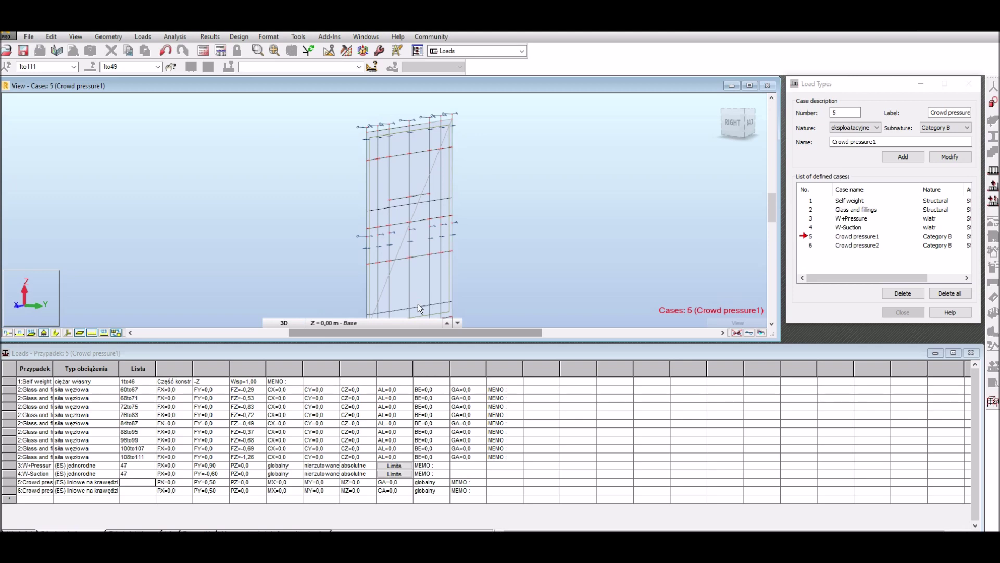
Assign Crowd pressure2 to edge 49 and orbit to a front-right view.
click(130, 490)
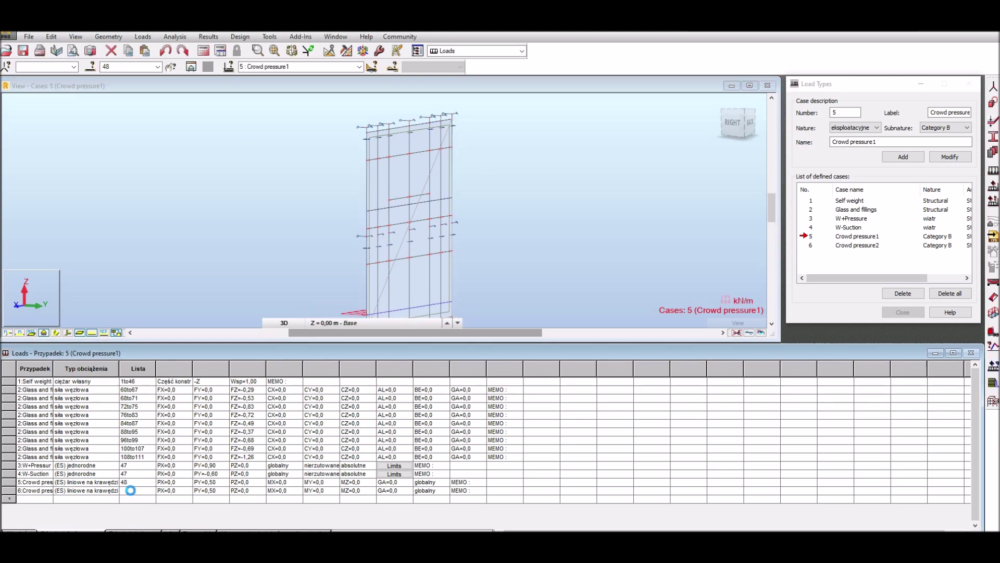
click(422, 206)
mouse_move(329, 197)
shift+middle_down()
mouse_move(297, 163)
mouse_move(415, 180)
mouse_move(342, 198)
shift+middle_up()
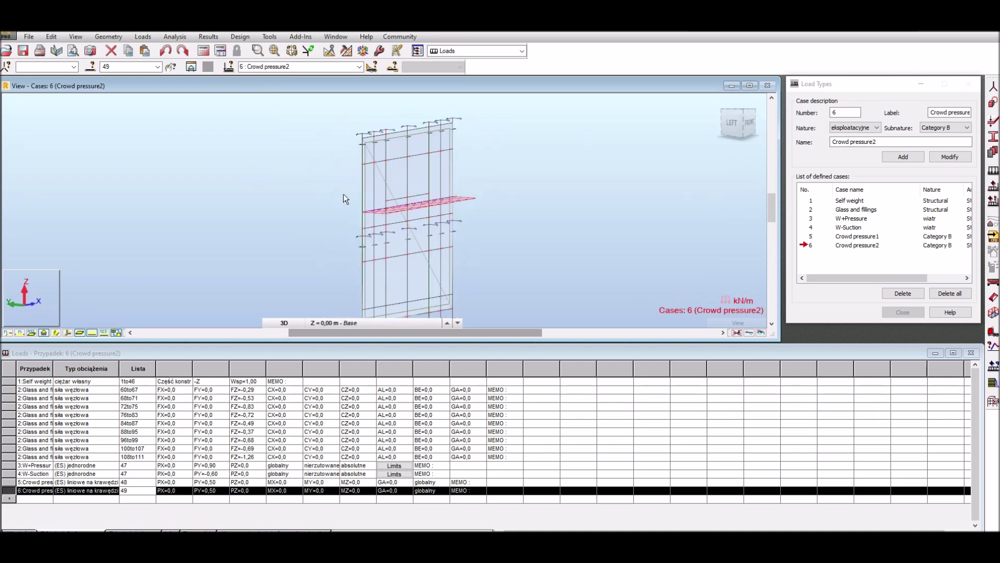
Run the static analysis and switch to the Results – diagrams layout with support reactions.
click(204, 52)
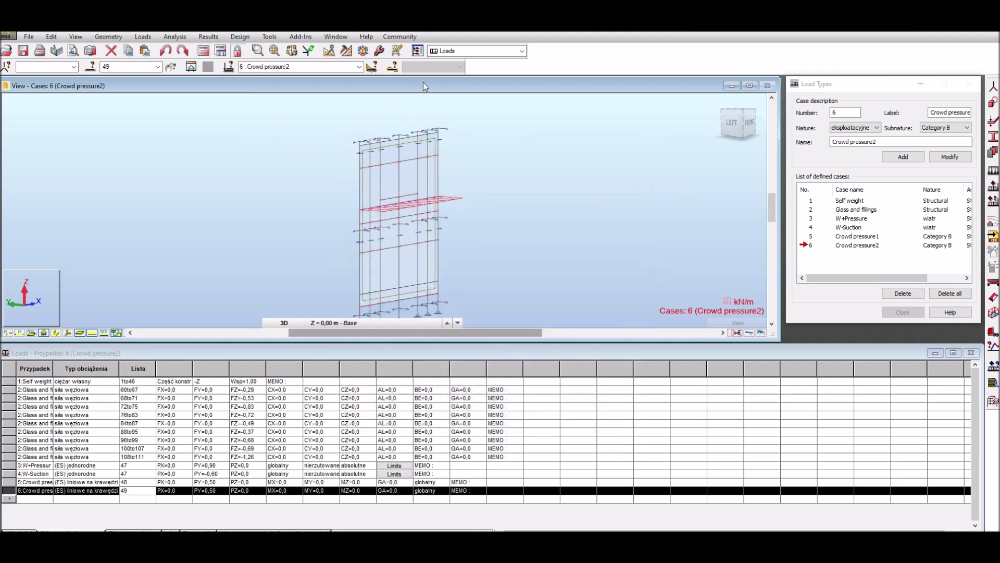
click(522, 51)
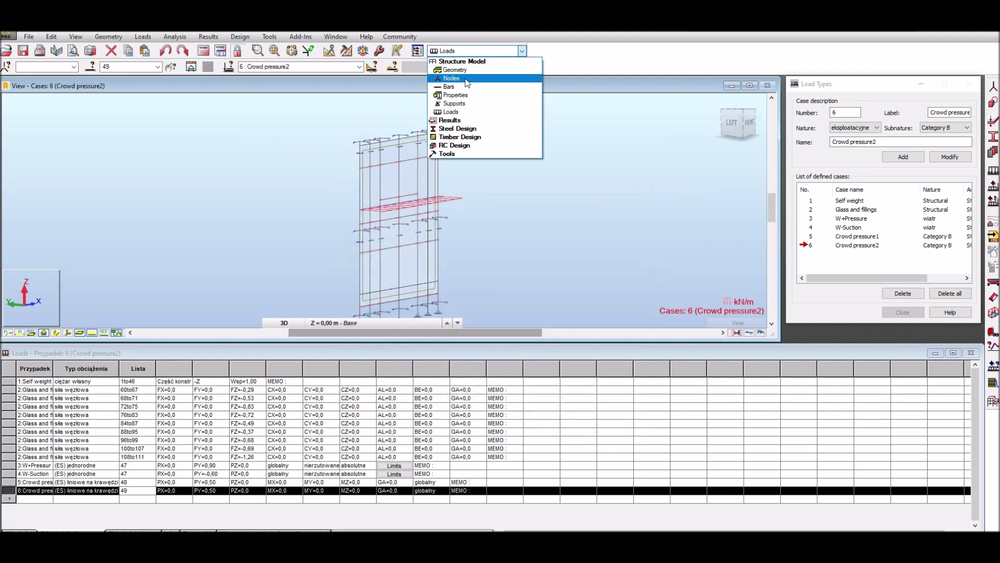
click(454, 121)
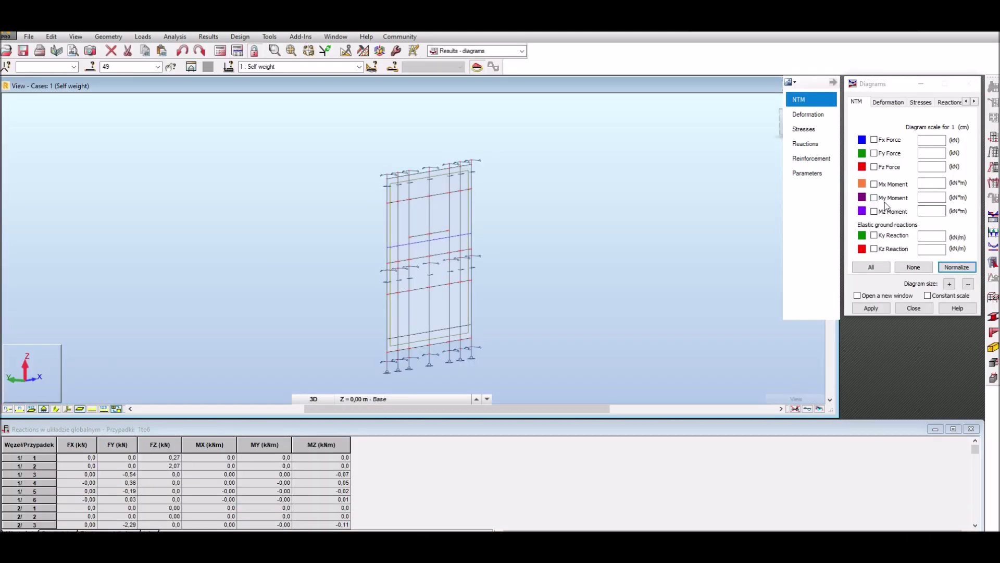
Draw My bending moment diagrams for load case 2, Glass and fillings.
click(875, 198)
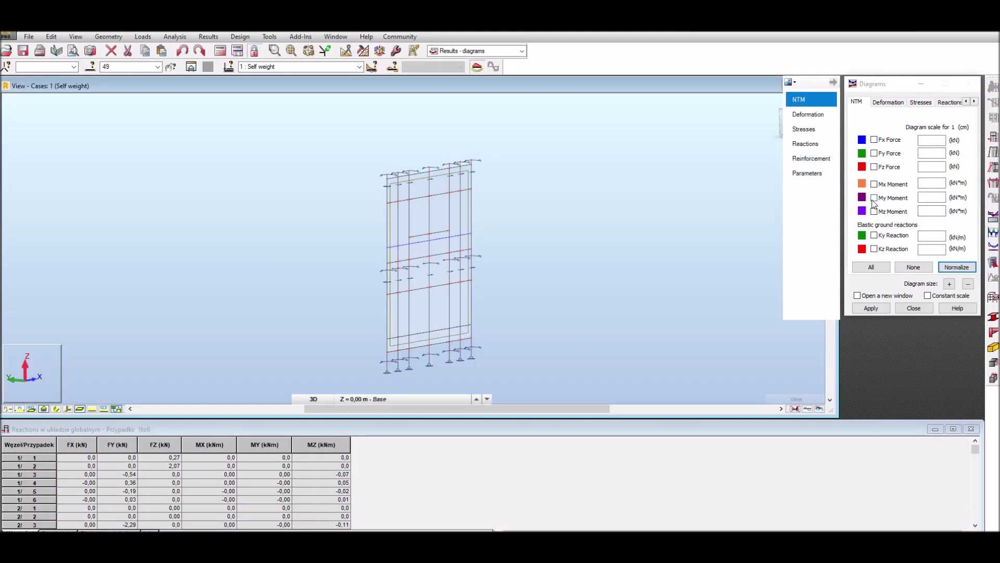
click(871, 308)
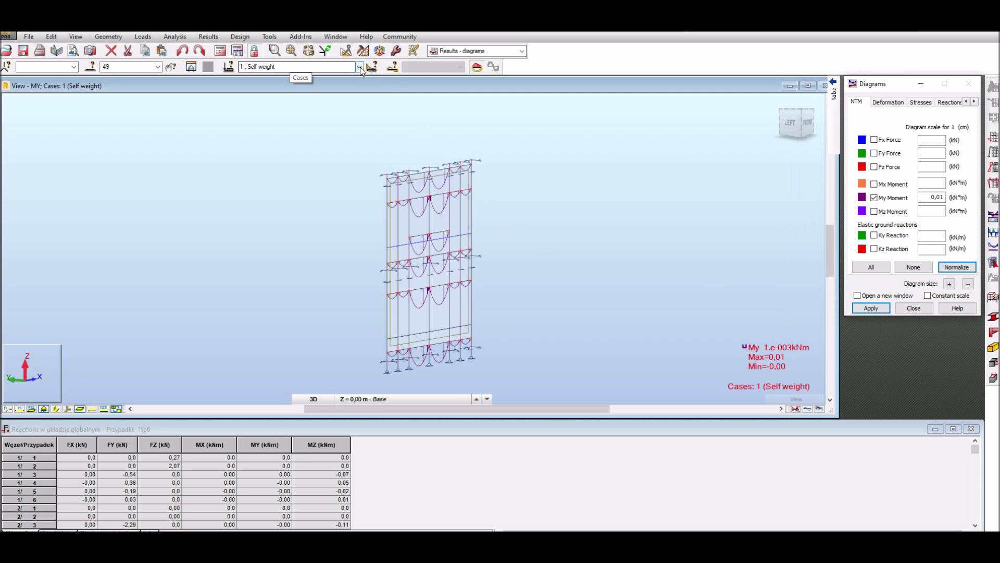
click(285, 67)
click(281, 84)
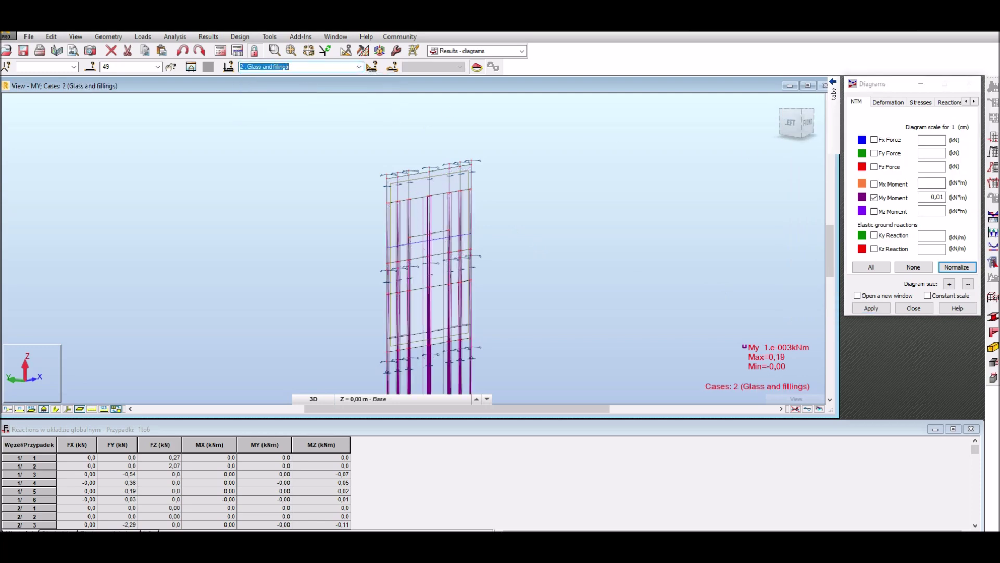
Normalise the moment diagrams and orbit to view the frame from the back.
click(957, 267)
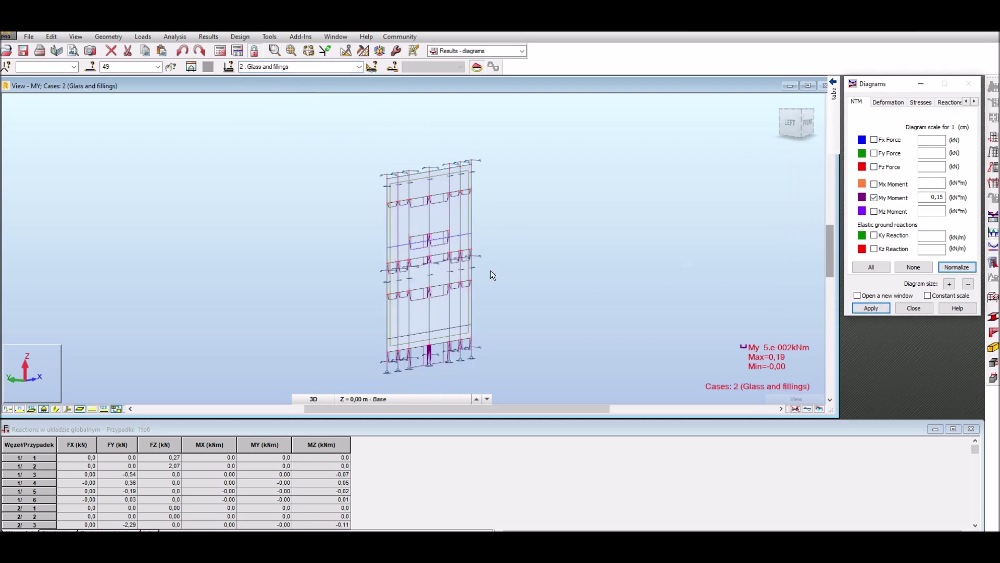
scroll(446, 230, up, 4)
shift+middle_drag(396, 236, 145, 230)
scroll(204, 216, down, 2)
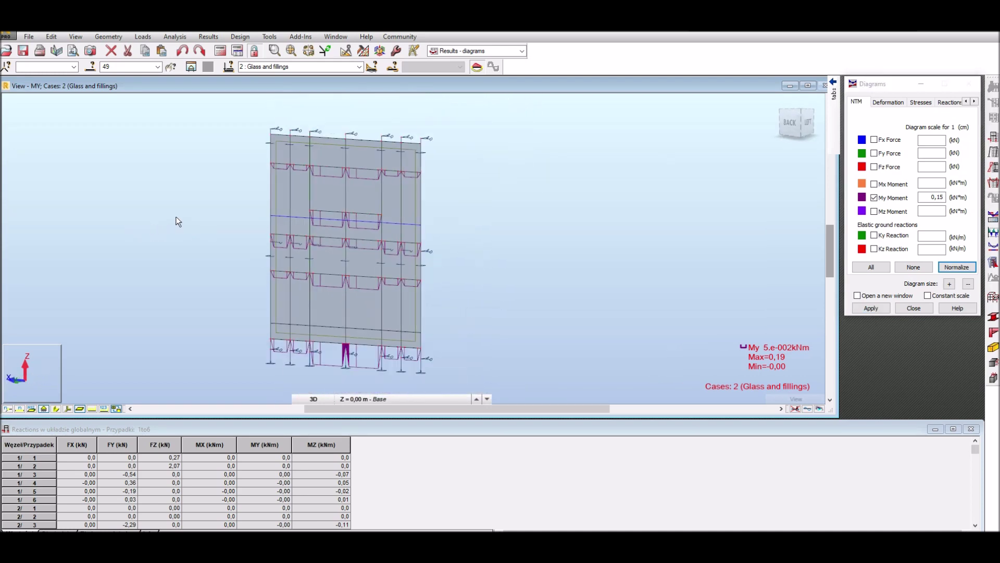
scroll(176, 217, up, 1)
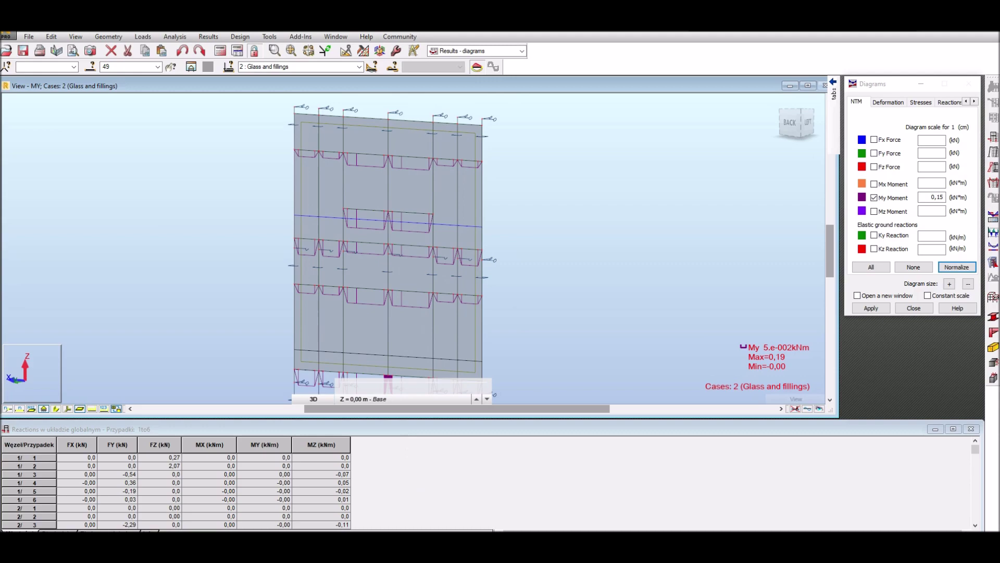